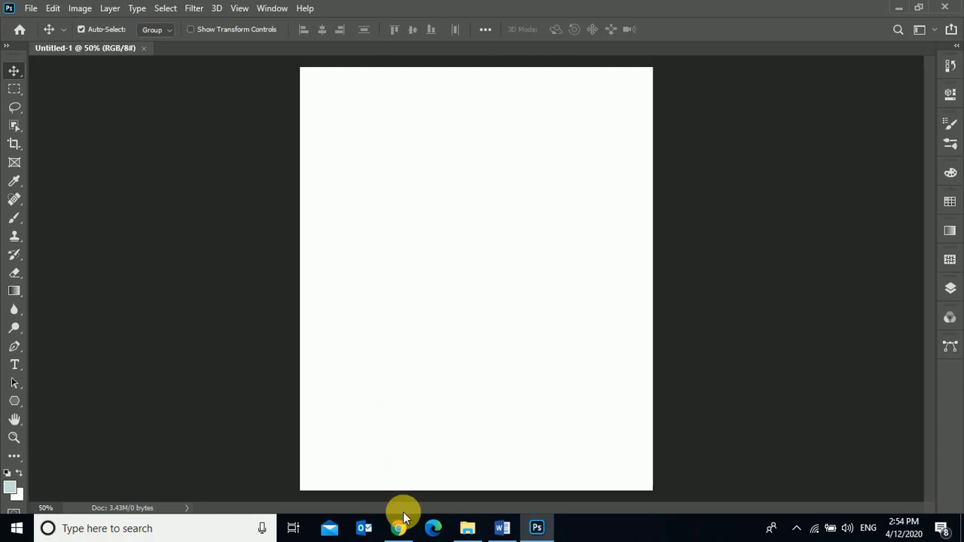
# Step: Place the house image 1_Lv_RzSZYRPg9DHuZjje3aQ from the desktop into the blank Untitled-1 document
pyautogui.moveTo(396, 527)
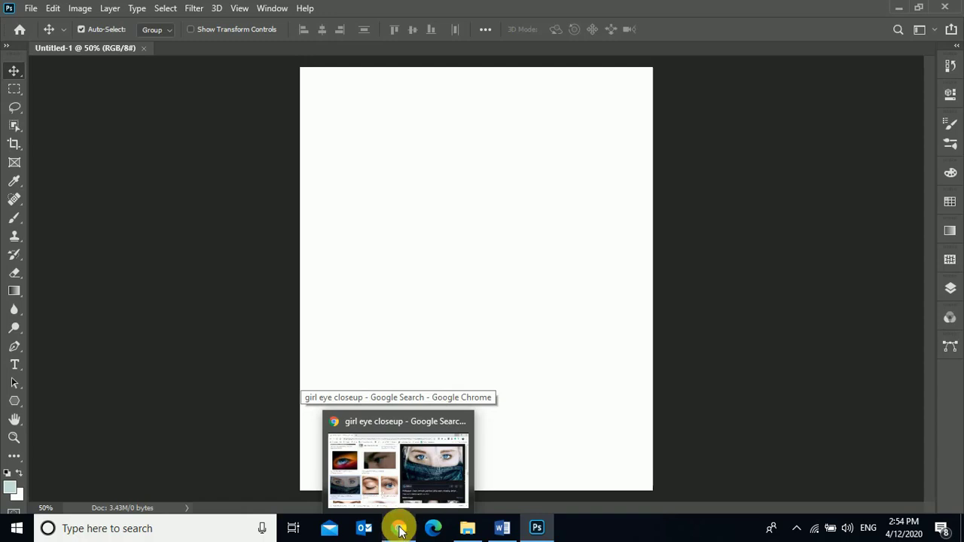
pyautogui.click(399, 531)
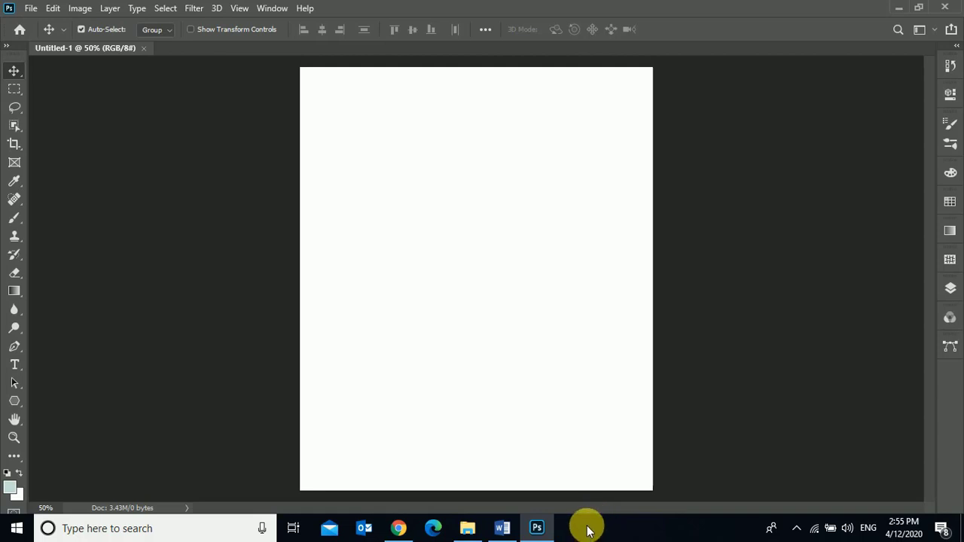
pyautogui.click(961, 531)
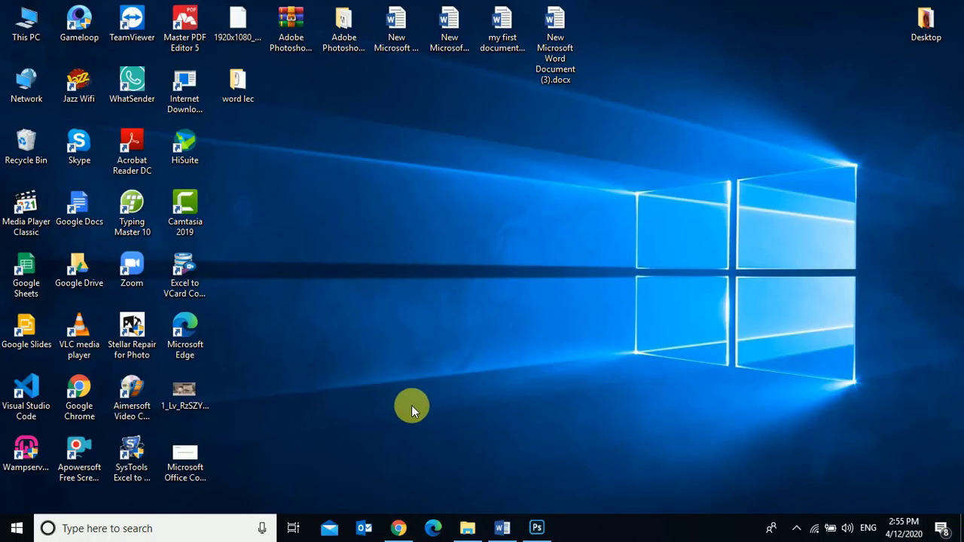
pyautogui.click(188, 391)
pyautogui.moveTo(188, 390); pyautogui.dragTo(461, 361)
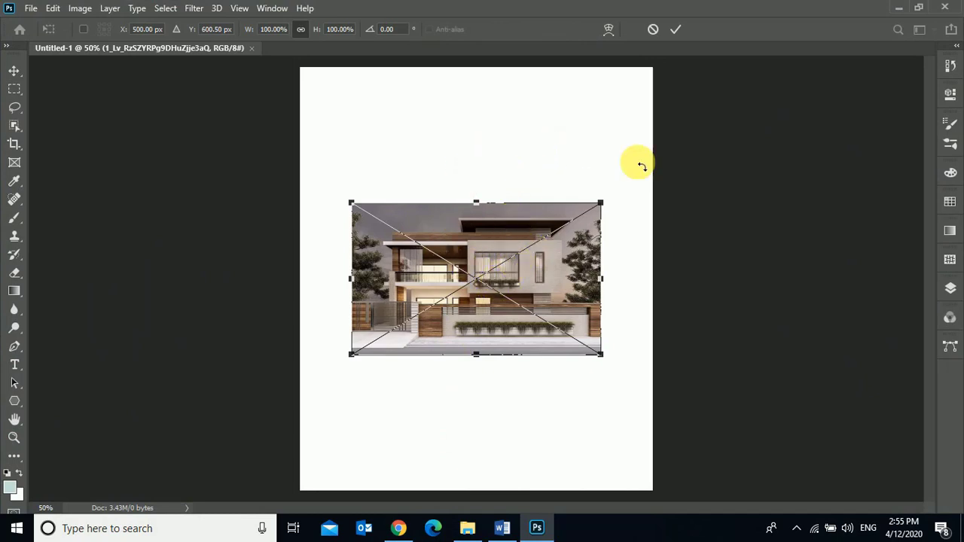
pyautogui.click(677, 30)
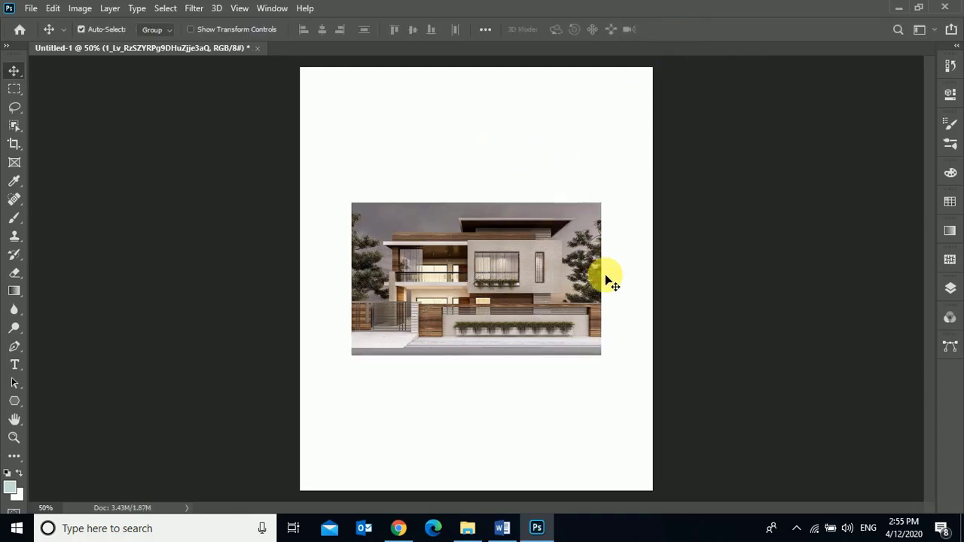
# Step: Scale the placed house image to about 142% so it spans the full width of the canvas
pyautogui.click(951, 287)
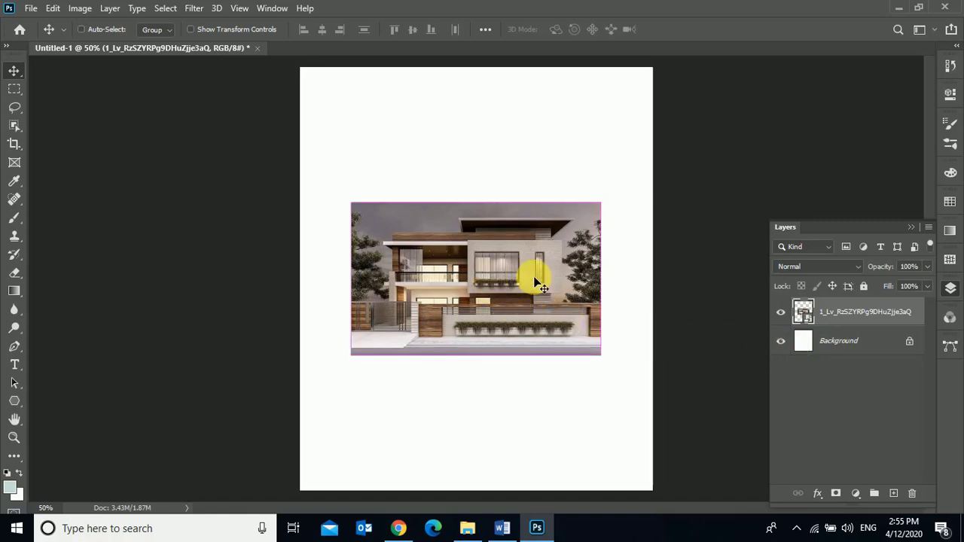
pyautogui.hotkey('ctrl', 't')
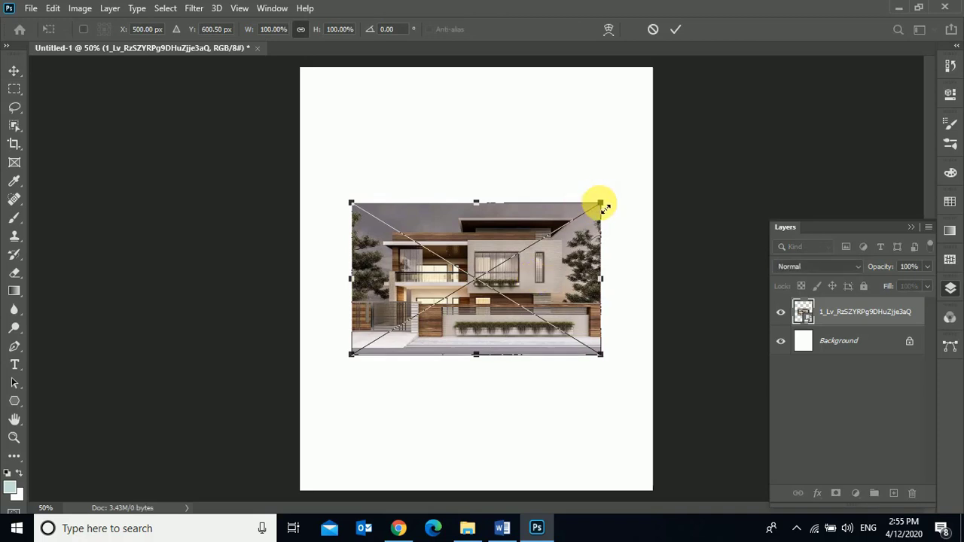
pyautogui.moveTo(603, 205); pyautogui.dragTo(654, 171)
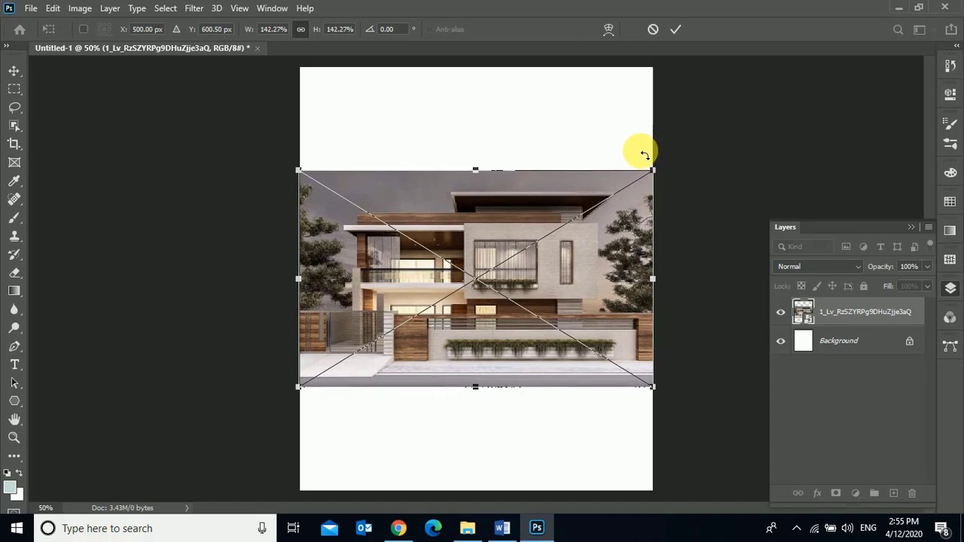
pyautogui.press('Return')
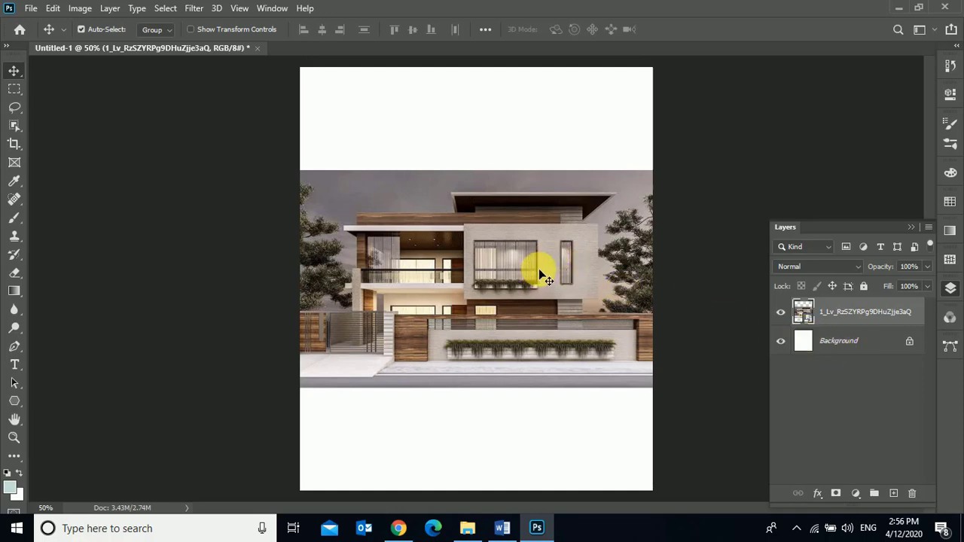
# Step: Close Untitled-1 without saving and open the house JPEG from the desktop as its own document
pyautogui.click(256, 47)
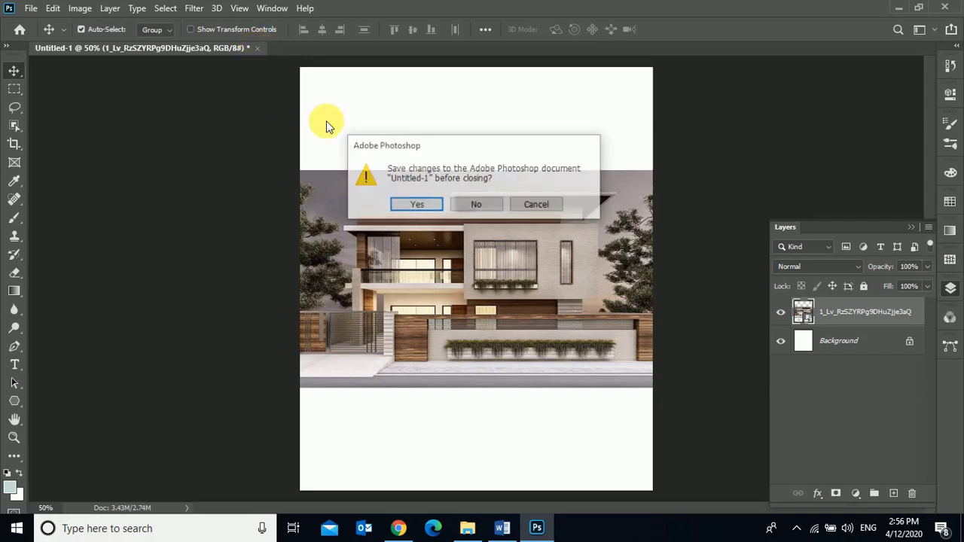
pyautogui.click(476, 205)
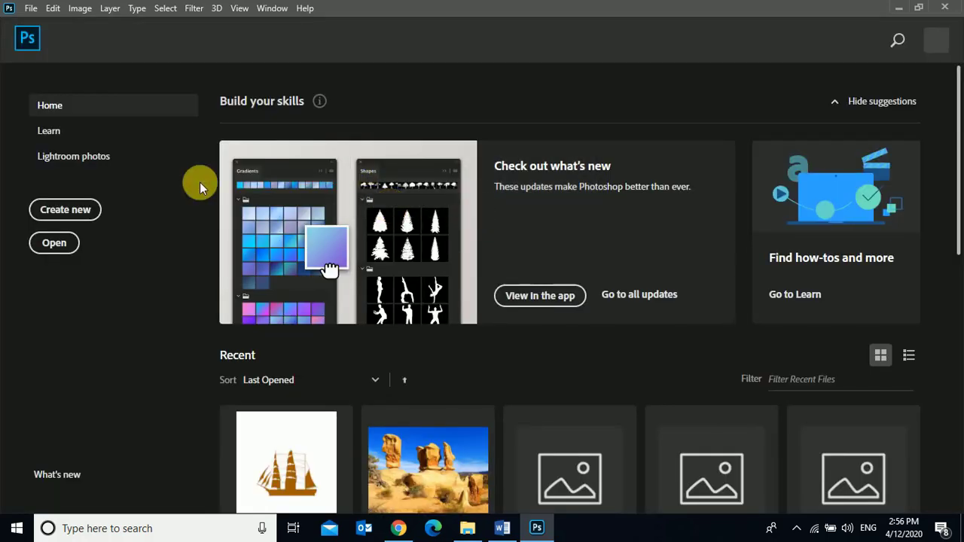
pyautogui.press('super+d')
pyautogui.moveTo(184, 400); pyautogui.dragTo(119, 358)
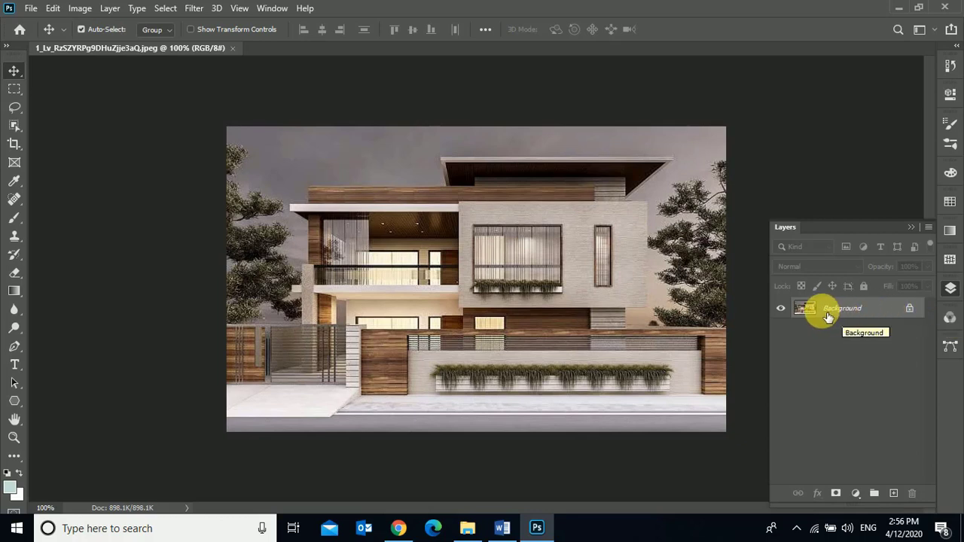
# Step: Duplicate the Background layer as "Background copy" and hide the original Background layer
pyautogui.rightClick(875, 305)
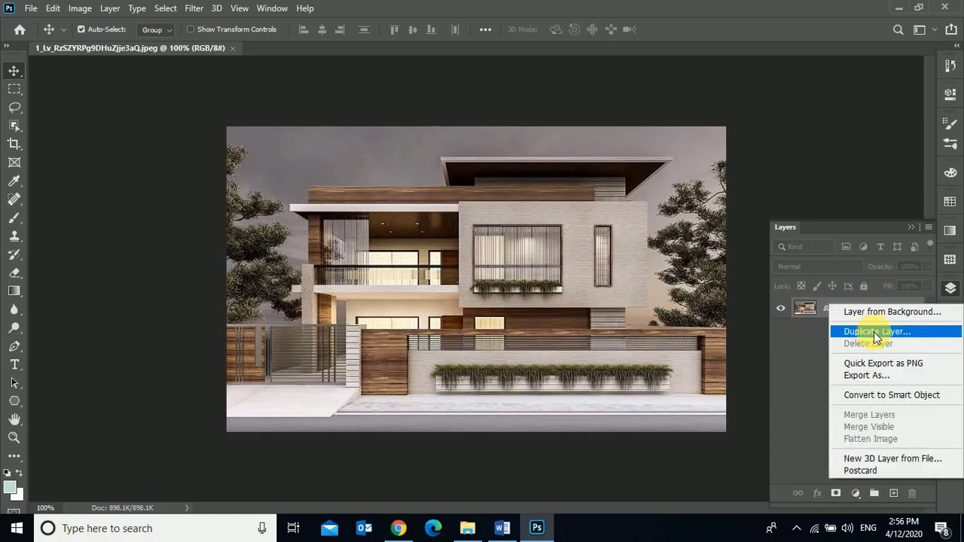
pyautogui.click(877, 333)
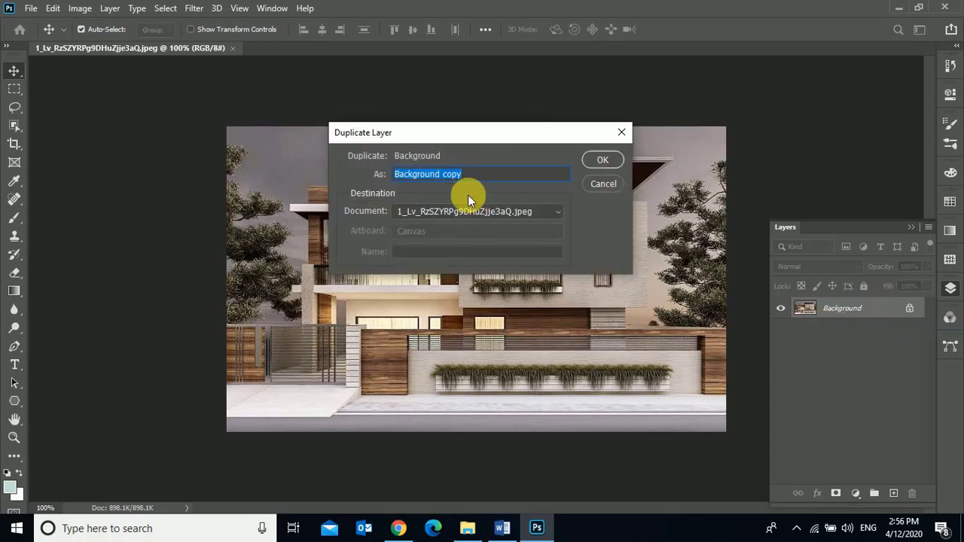
pyautogui.click(596, 161)
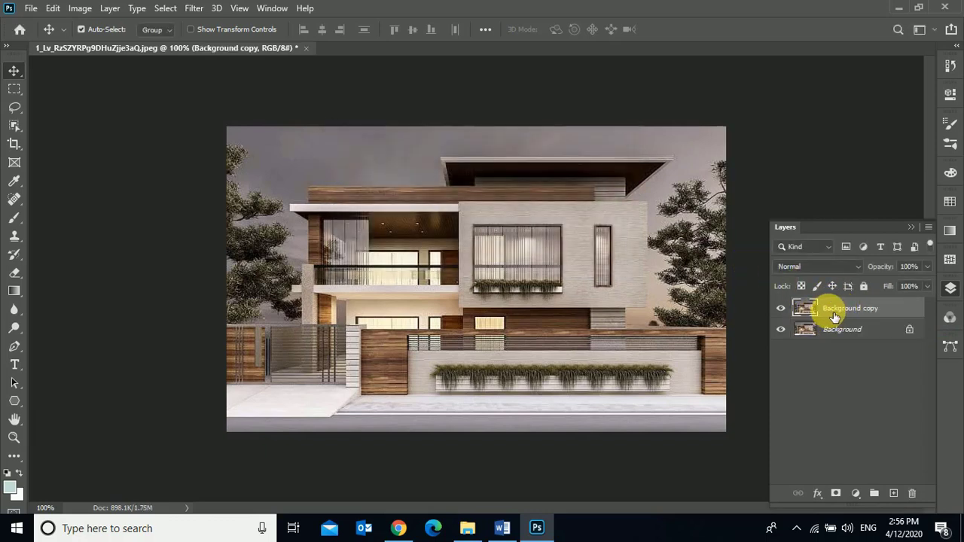
pyautogui.click(781, 330)
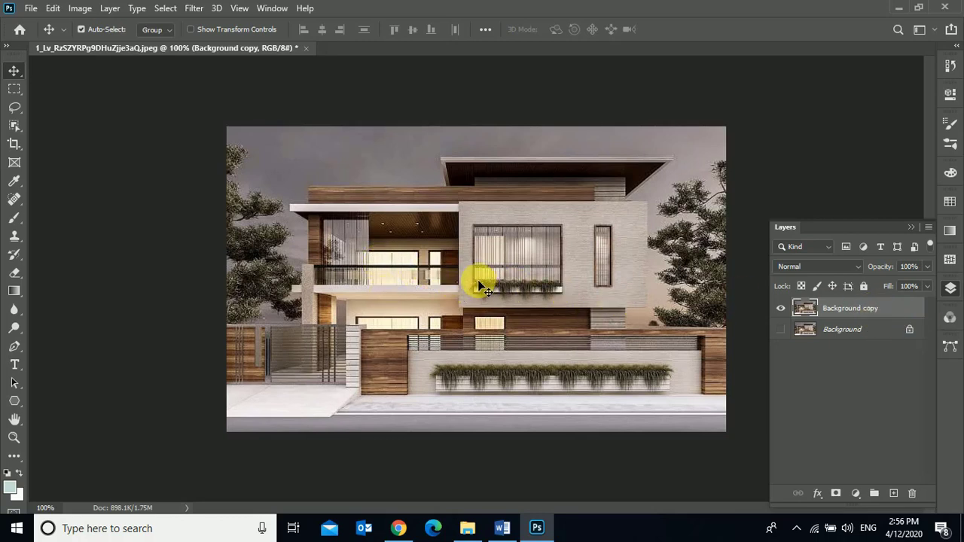
# Step: Select the tall narrow window on the upper-floor wall with the Rectangular Marquee tool
pyautogui.click(12, 92)
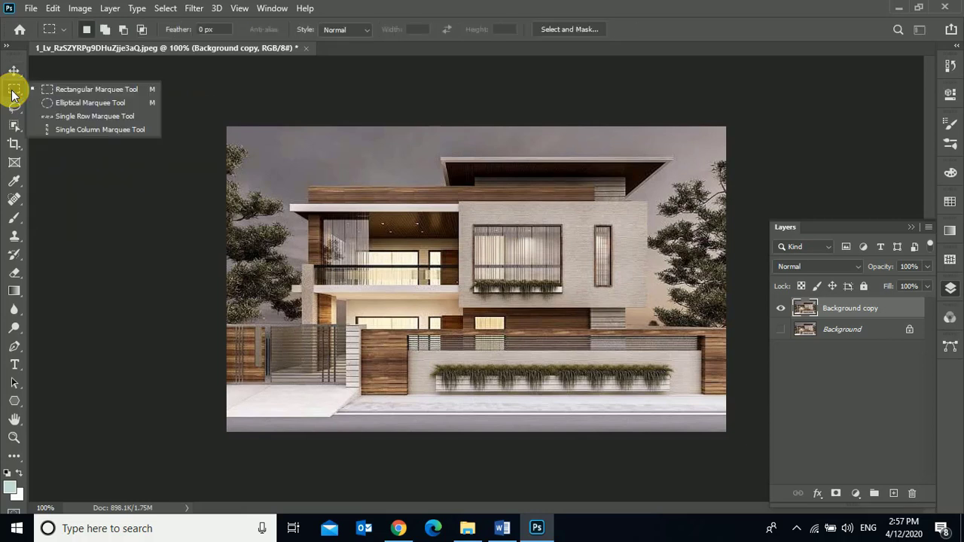
pyautogui.click(85, 90)
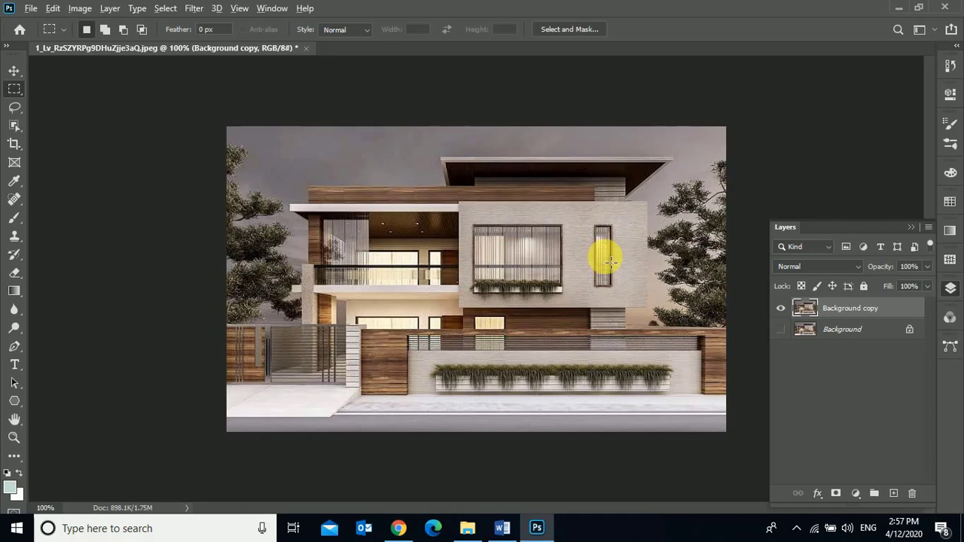
pyautogui.scroll(2, 605, 258)
pyautogui.scroll(3, 670, 252)
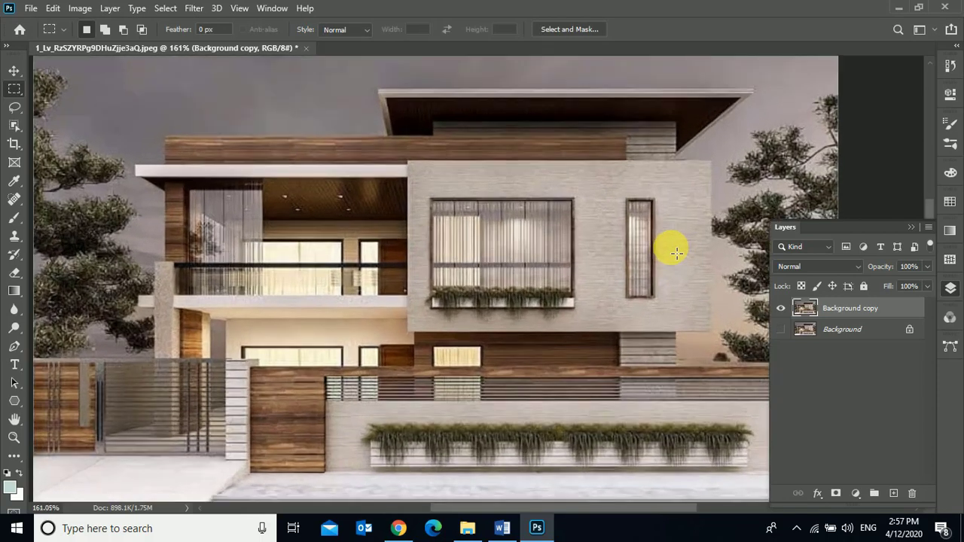
pyautogui.scroll(1, 675, 252)
pyautogui.scroll(1, 653, 249)
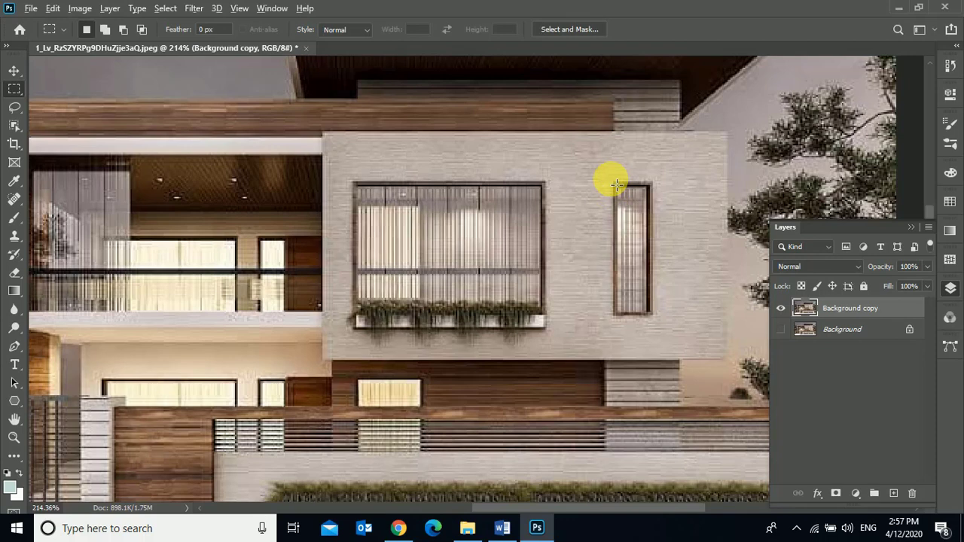
pyautogui.scroll(-5, 616, 185)
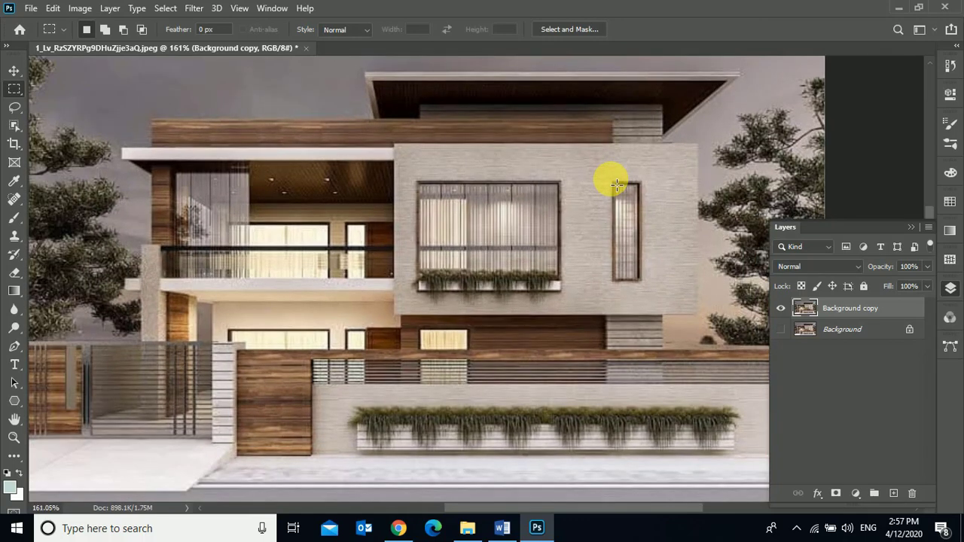
pyautogui.scroll(5, 617, 184)
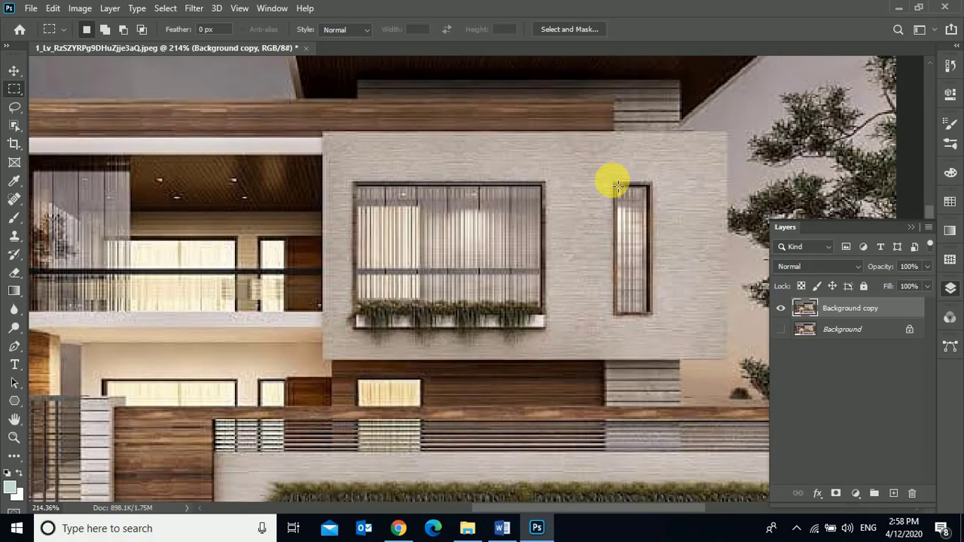
pyautogui.moveTo(618, 186); pyautogui.dragTo(657, 321)
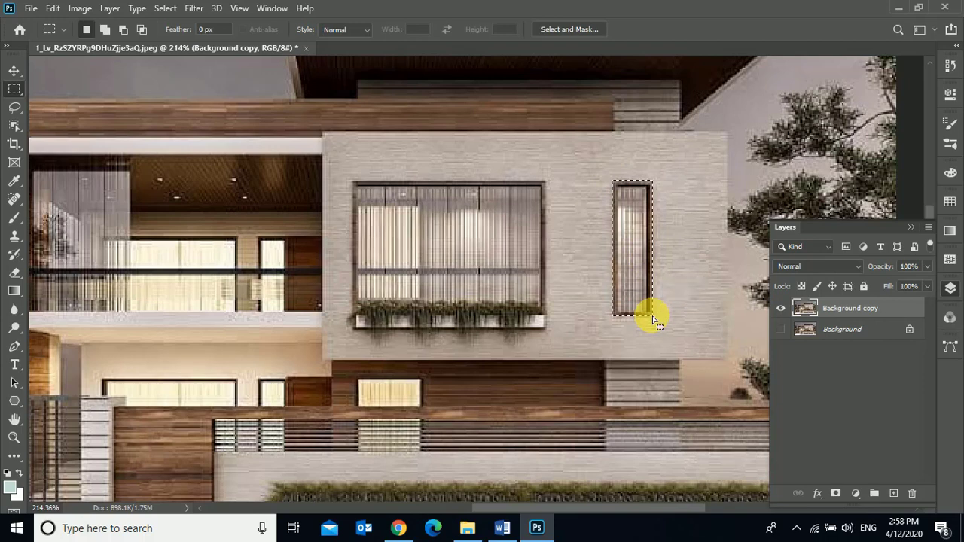
# Step: Enlarge the selection around the narrow window downward to about 101% with Transform Selection
pyautogui.rightClick(631, 270)
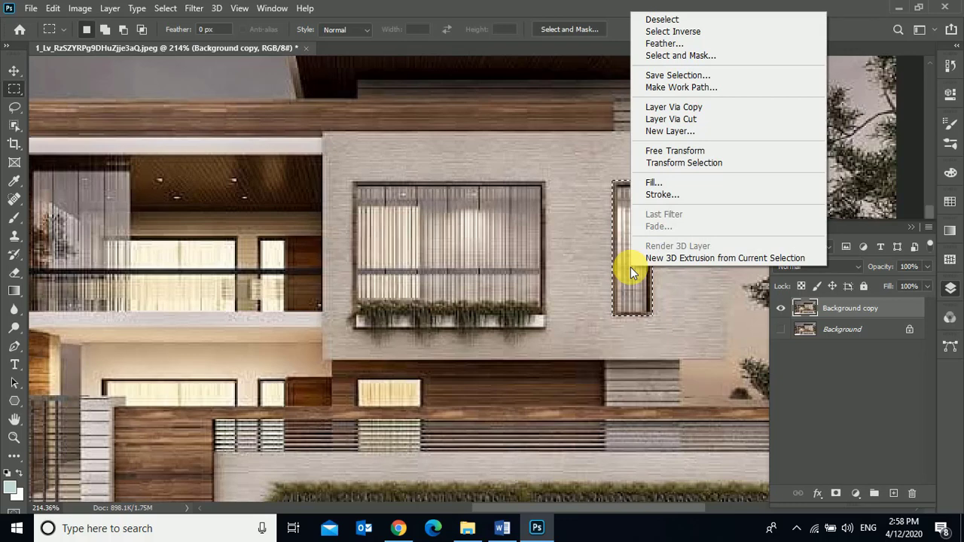
pyautogui.click(682, 168)
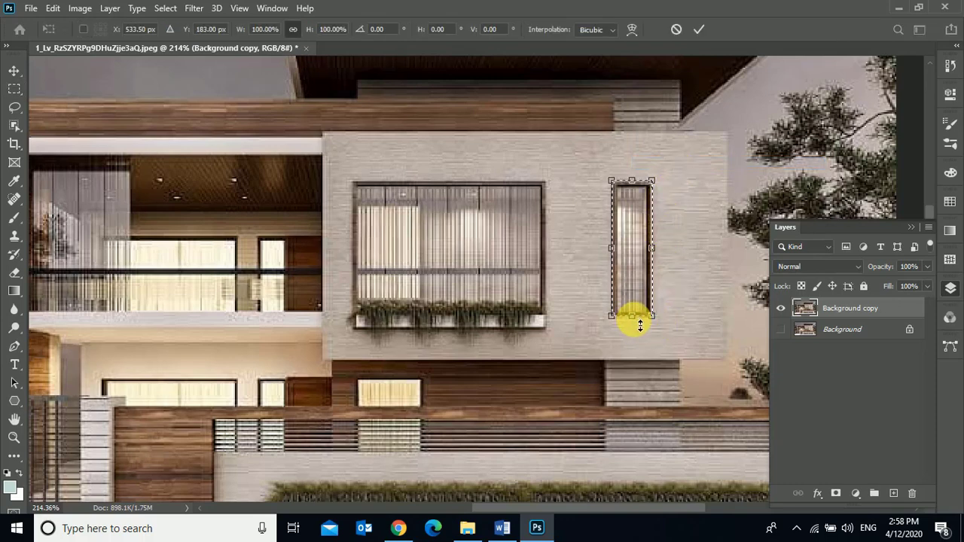
pyautogui.moveTo(640, 325); pyautogui.dragTo(641, 325)
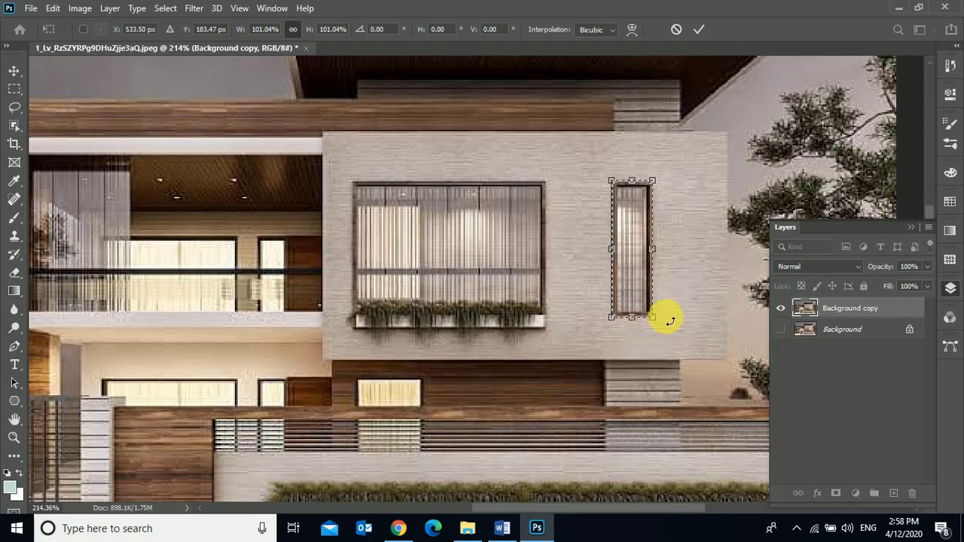
pyautogui.click(700, 30)
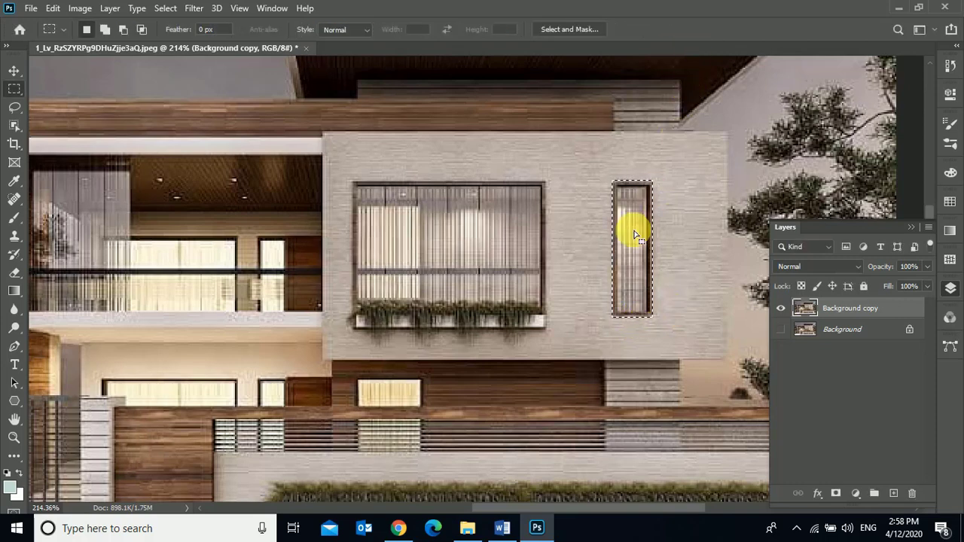
# Step: Try scaling the selected window's pixels to about 82% with Free Transform, then undo the scaling
pyautogui.rightClick(633, 231)
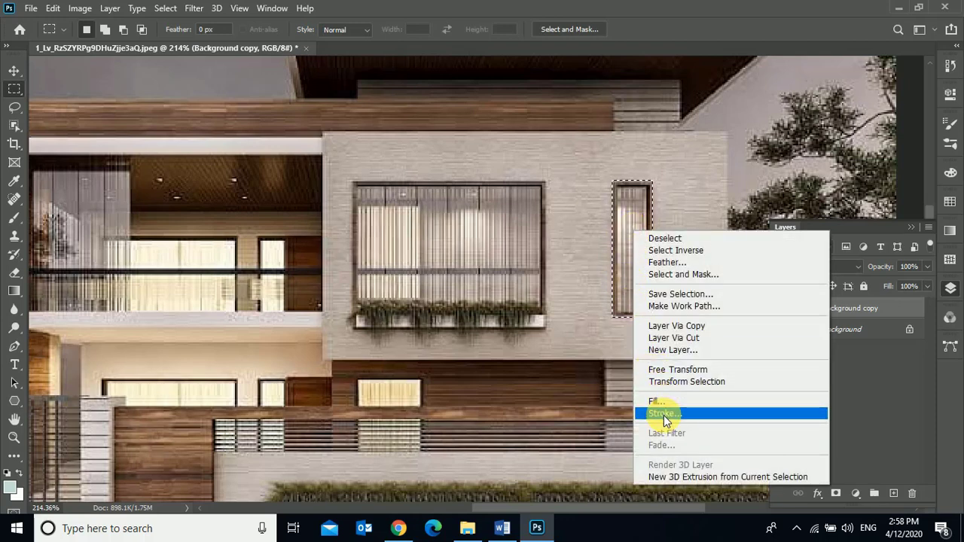
pyautogui.click(670, 370)
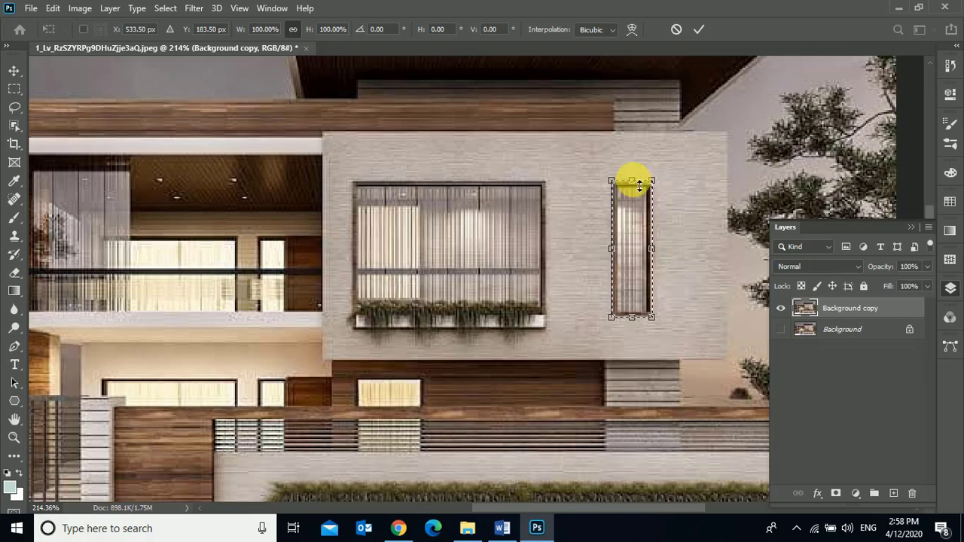
pyautogui.moveTo(640, 186); pyautogui.dragTo(639, 206)
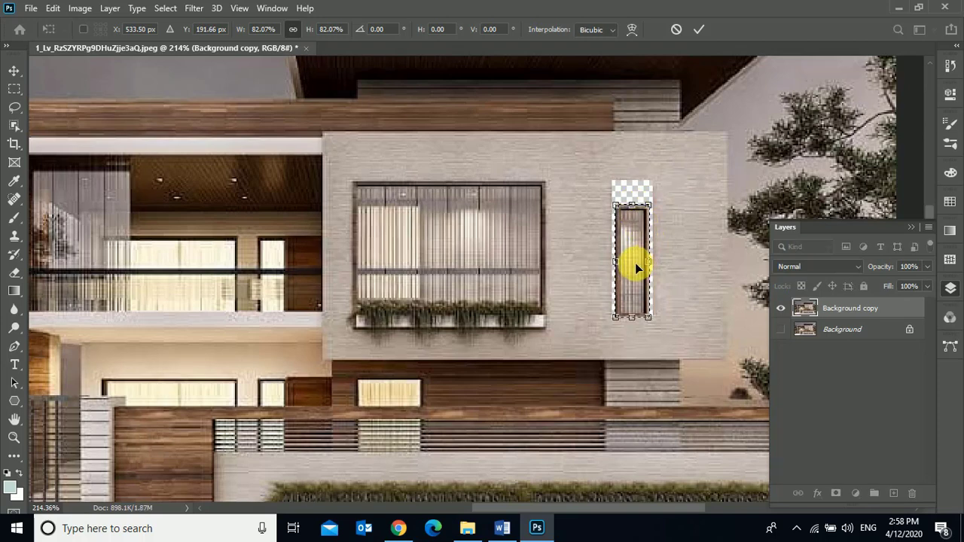
pyautogui.hotkey('ctrl', 'z')
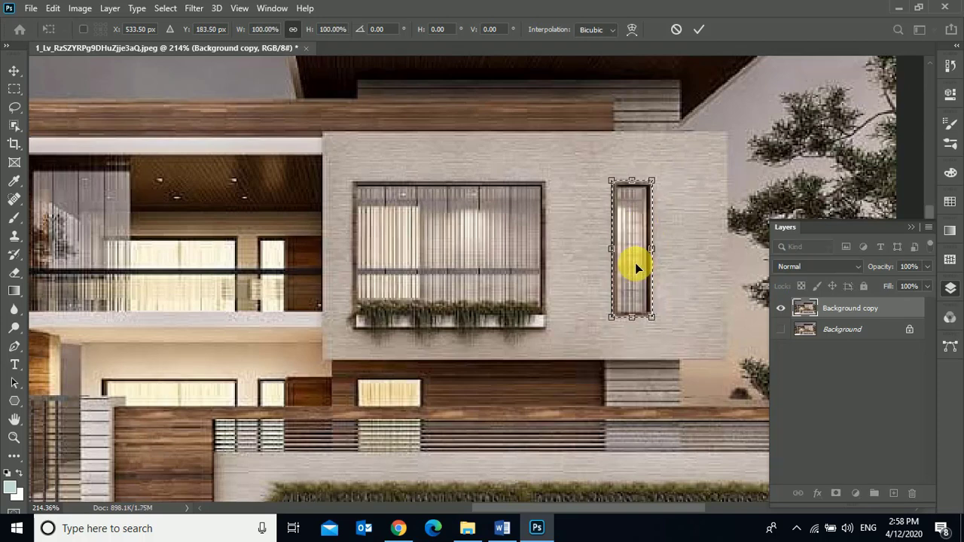
pyautogui.click(700, 27)
# Step: Run Transform Selection on the narrow window's selection outline and accept it
pyautogui.rightClick(630, 199)
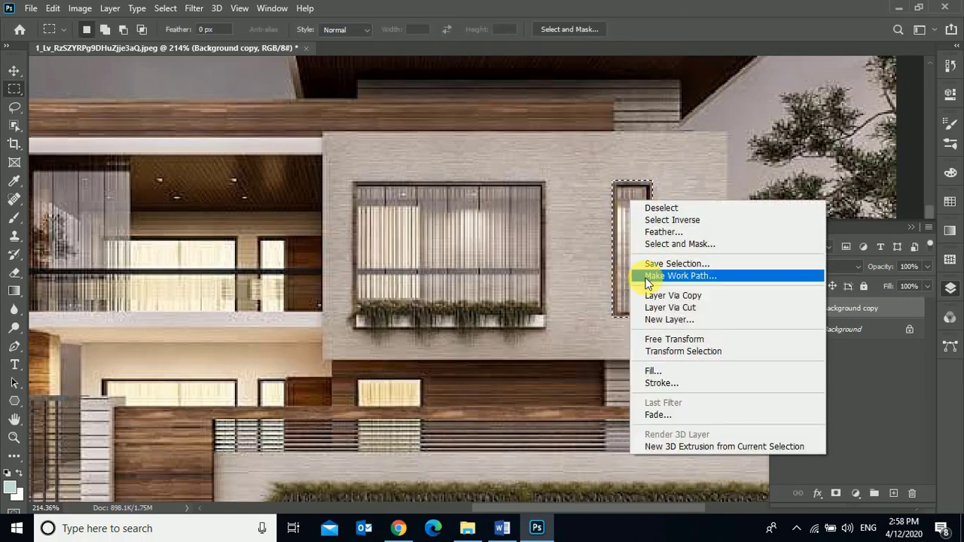
pyautogui.click(682, 351)
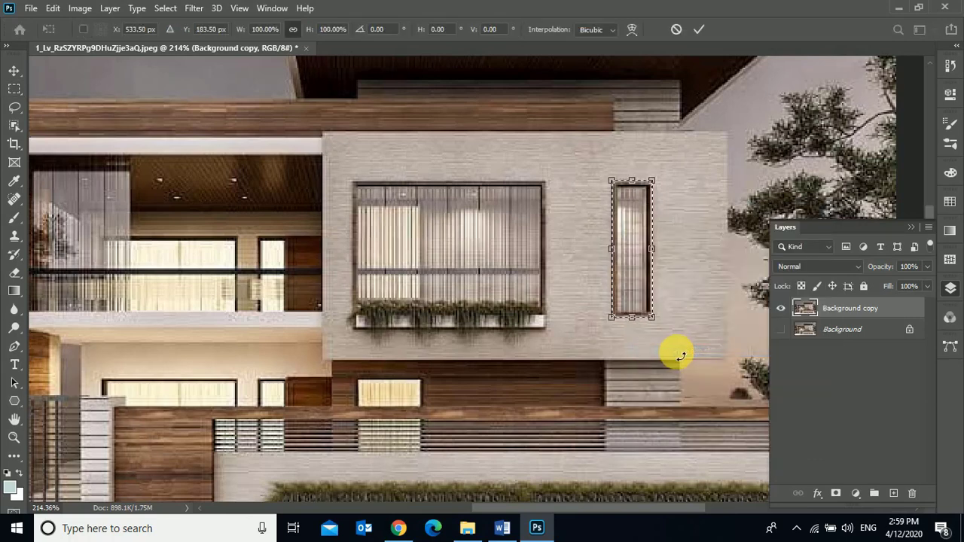
pyautogui.click(697, 31)
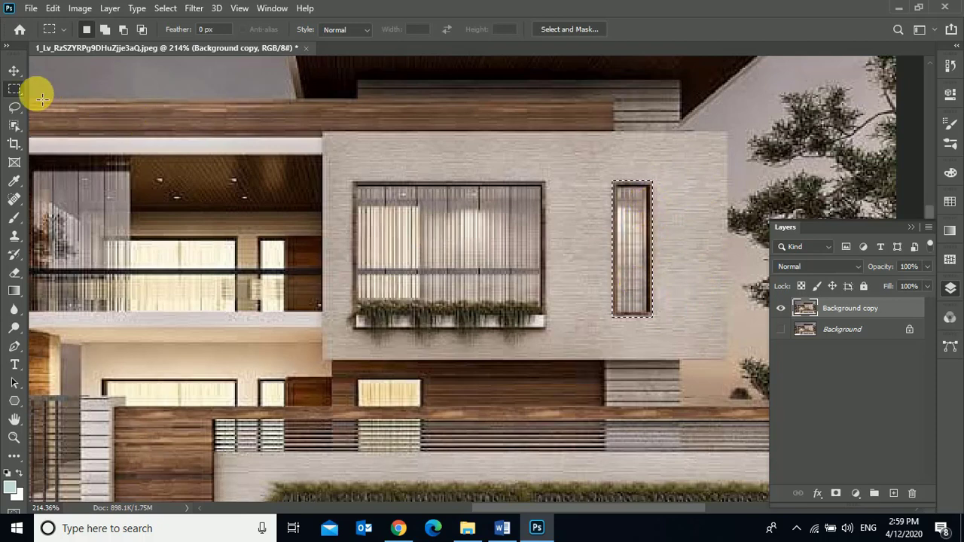
# Step: Try moving the selected narrow window's pixels sideways along the wall, then undo the move and clear the selection
pyautogui.rightClick(15, 89)
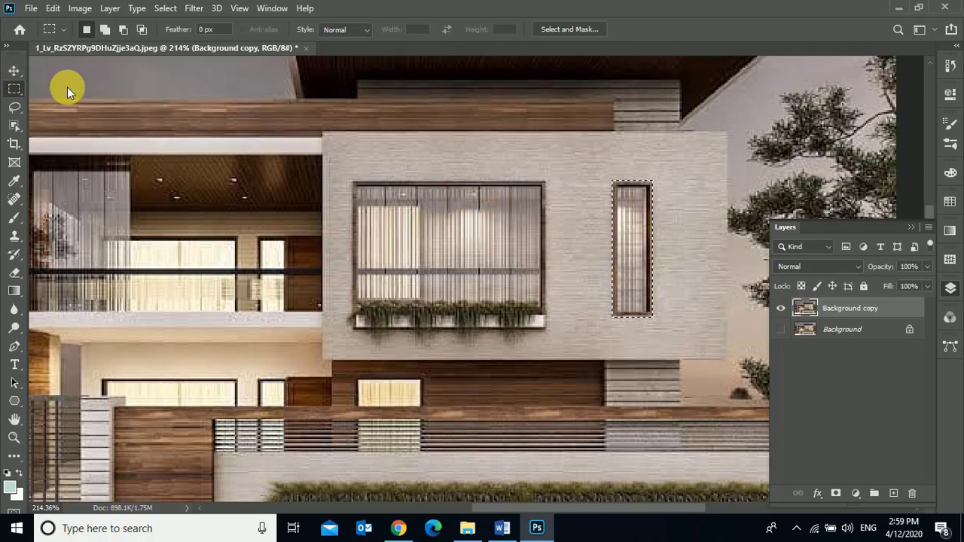
pyautogui.click(67, 88)
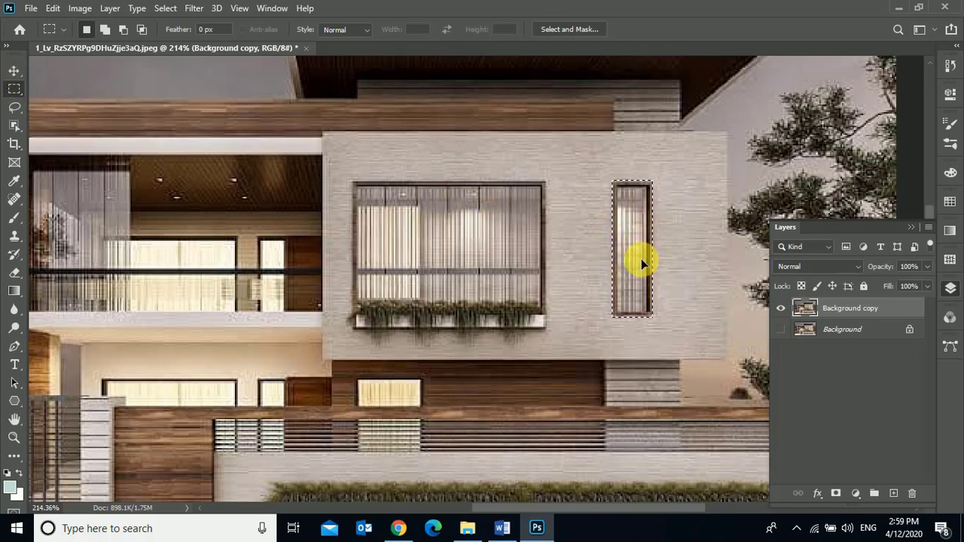
pyautogui.moveTo(641, 258); pyautogui.dragTo(683, 256)
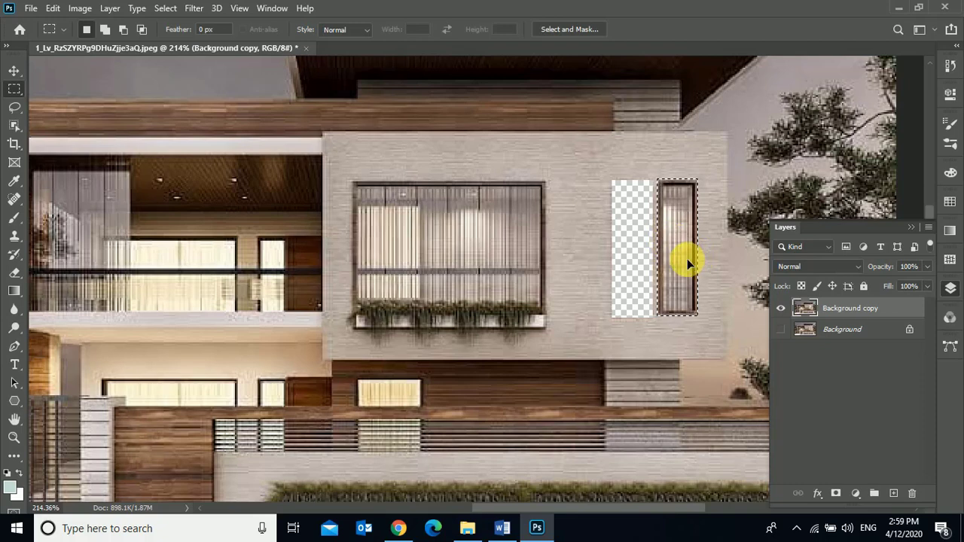
pyautogui.moveTo(687, 259); pyautogui.dragTo(641, 258)
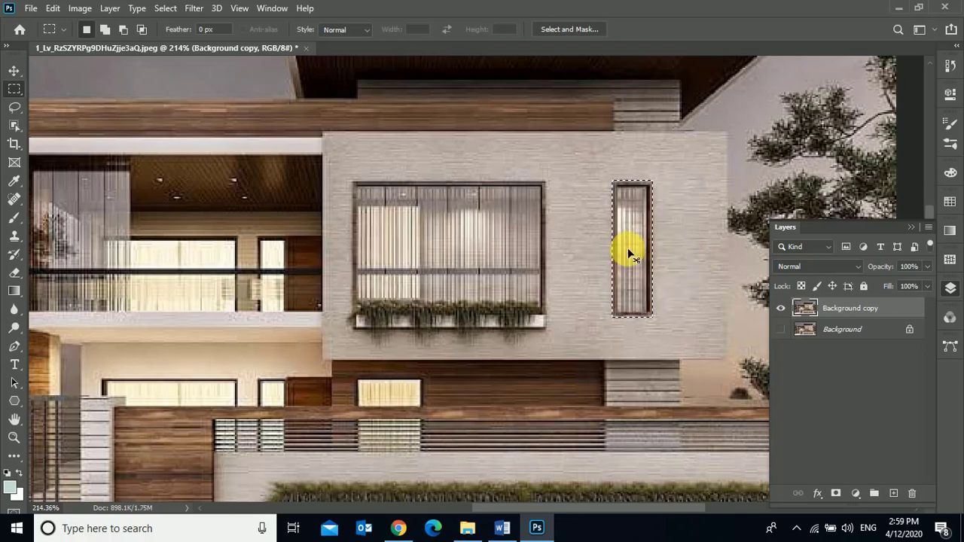
pyautogui.hotkey('ctrl', 'd')
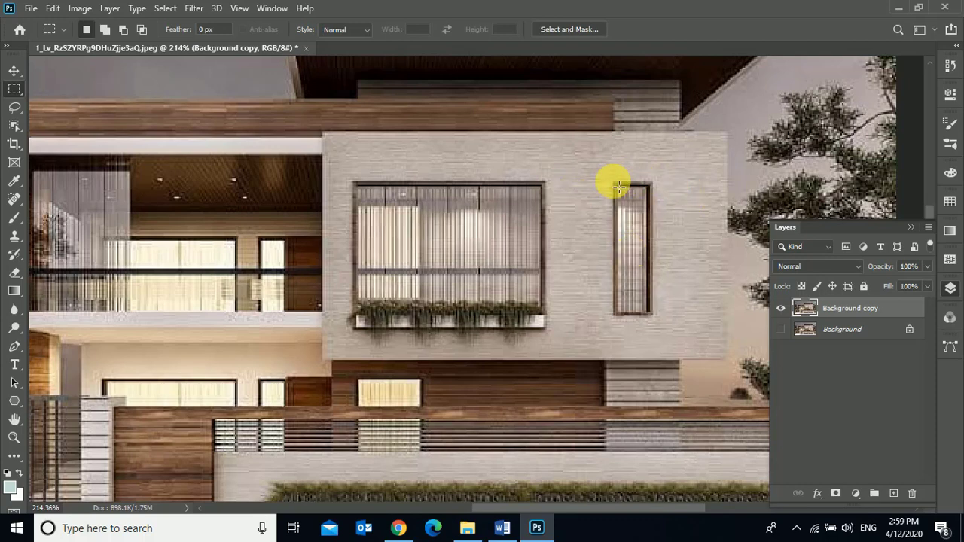
# Step: Select and copy the tall narrow window, move the outline to the blank wall on its right, and paste the copy there
pyautogui.moveTo(617, 184); pyautogui.dragTo(652, 314)
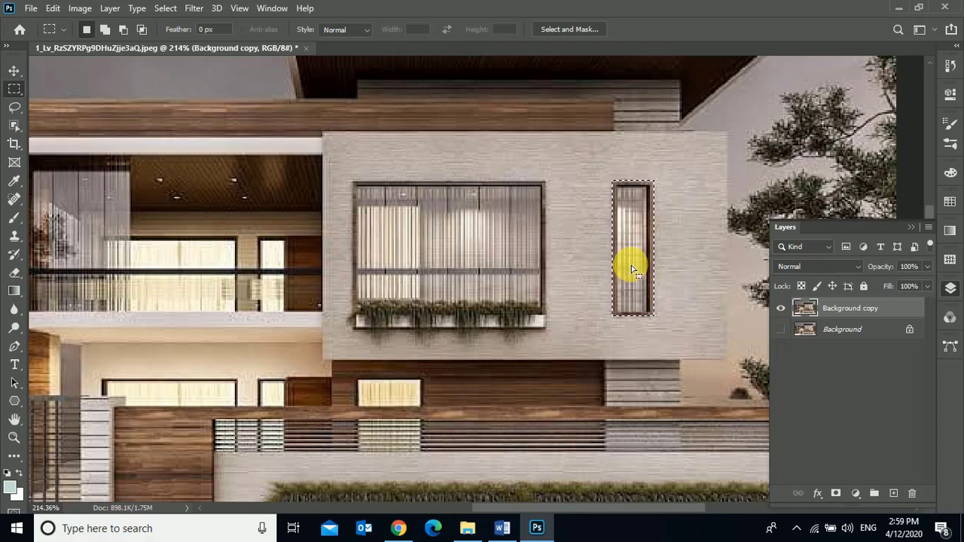
pyautogui.moveTo(640, 259); pyautogui.dragTo(696, 255)
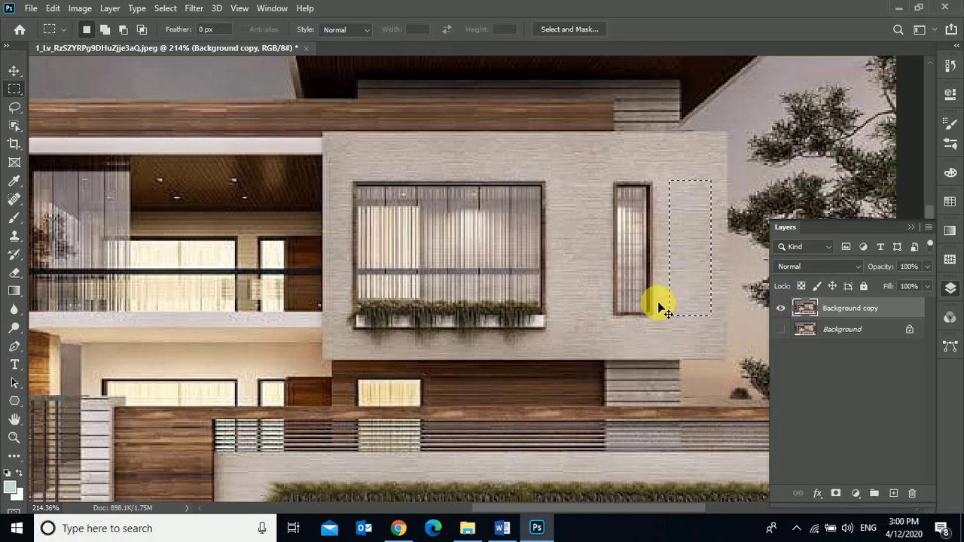
pyautogui.hotkey('ctrl', 'v')
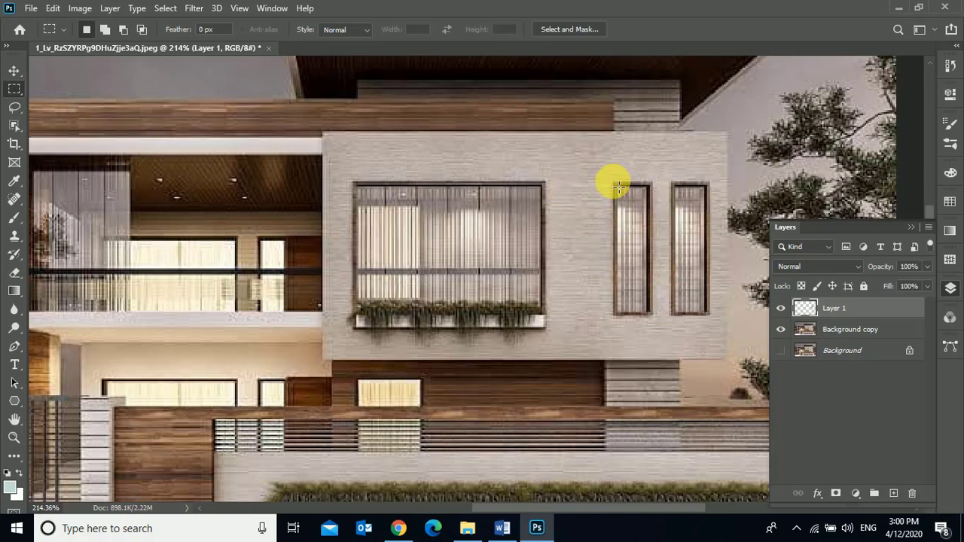
# Step: Paste another copy of the narrow window on the wall between the large window and the original narrow one
pyautogui.moveTo(613, 182); pyautogui.dragTo(652, 315)
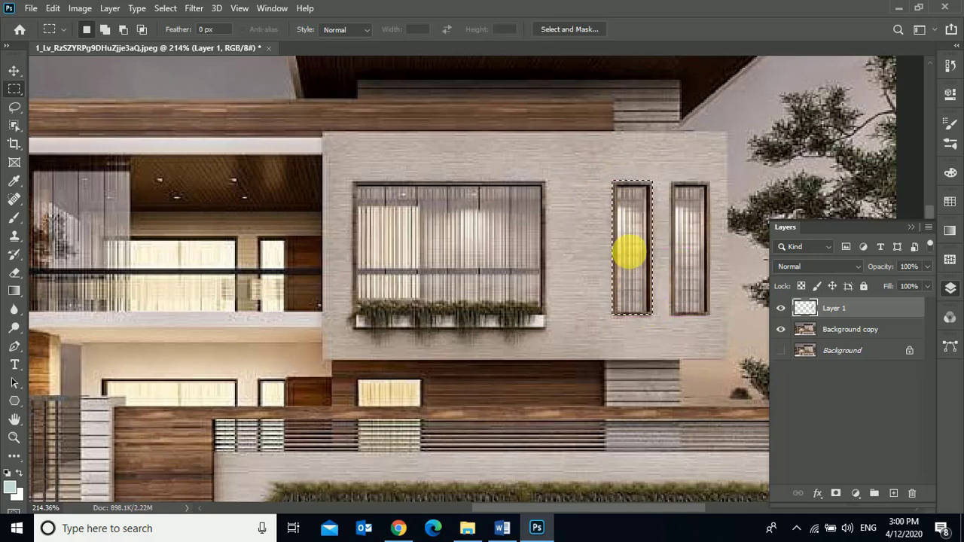
pyautogui.moveTo(630, 254); pyautogui.dragTo(576, 254)
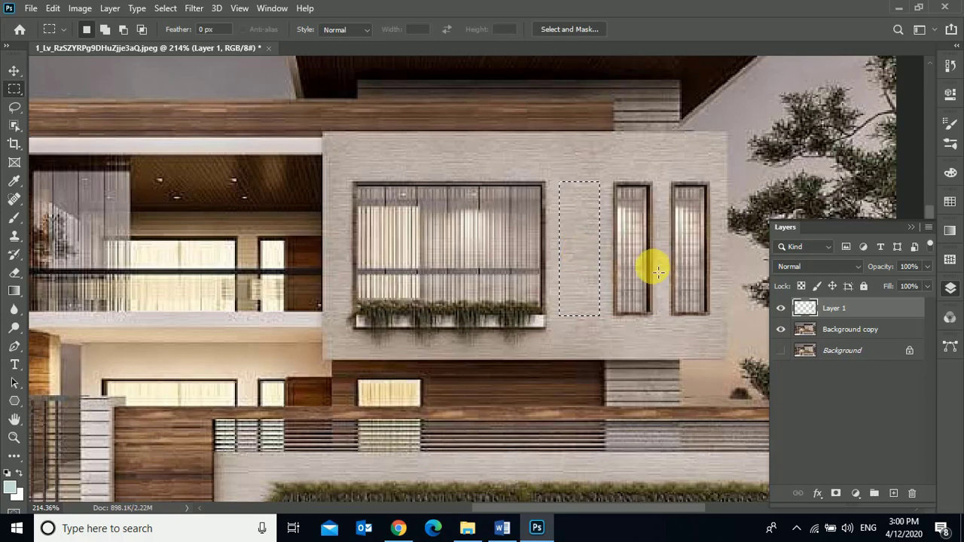
pyautogui.hotkey('ctrl', 'v')
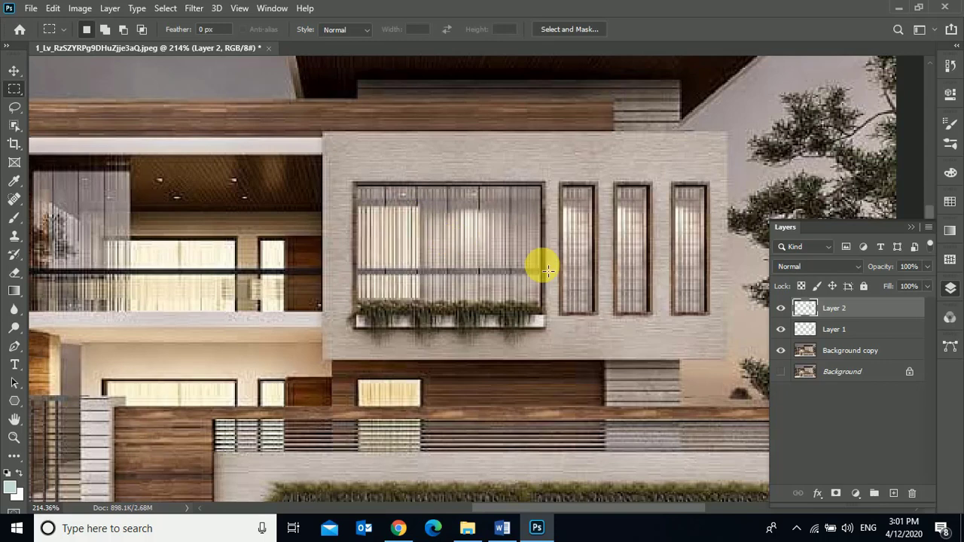
# Step: Free Transform the window copy beside the large window to about 30.6% height, keeping its width and centre
pyautogui.press('v')
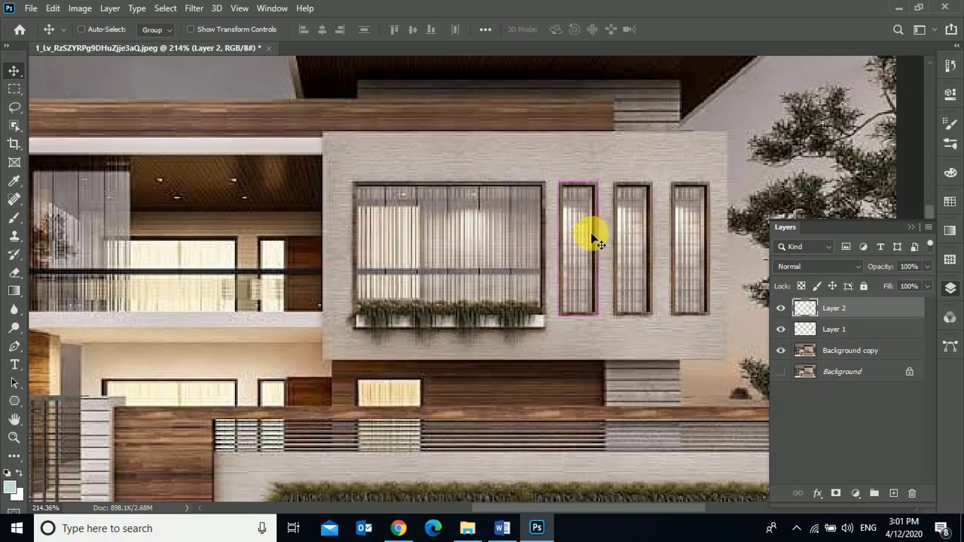
pyautogui.hotkey('ctrl', 't')
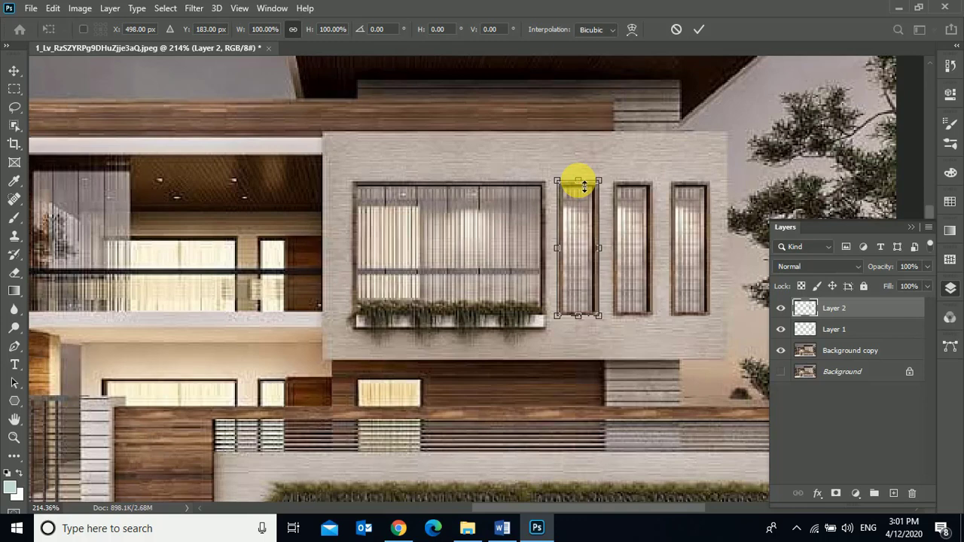
pyautogui.moveTo(585, 188); pyautogui.dragTo(586, 235)
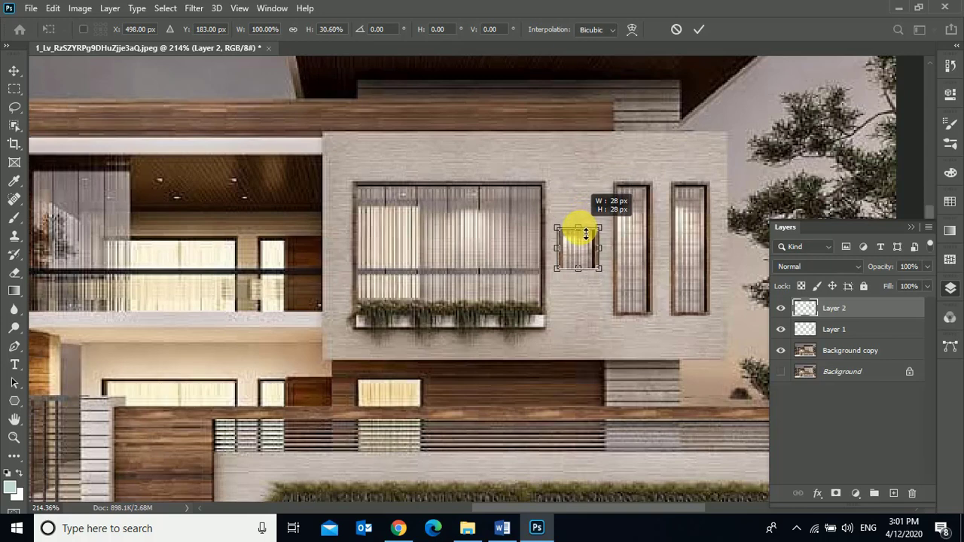
pyautogui.moveTo(586, 234); pyautogui.dragTo(586, 234)
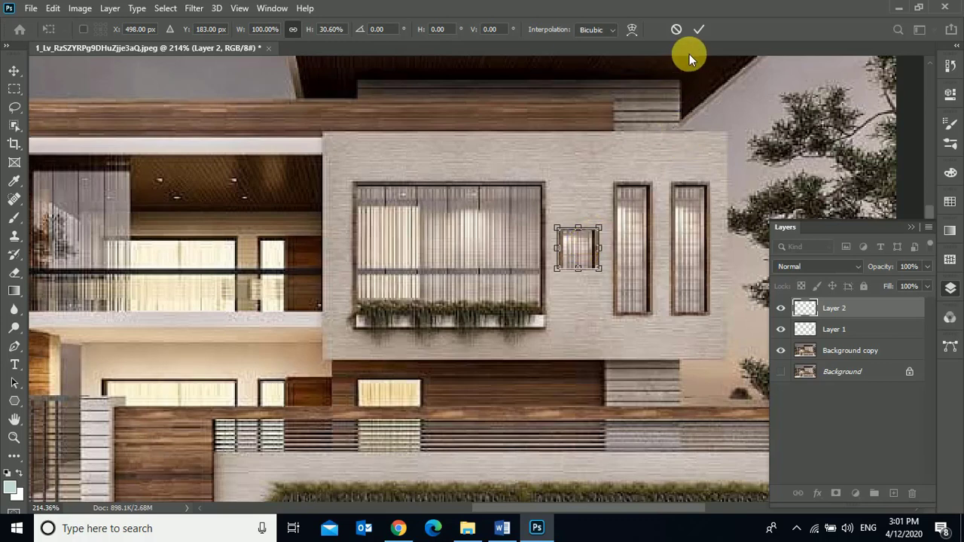
pyautogui.press('Return')
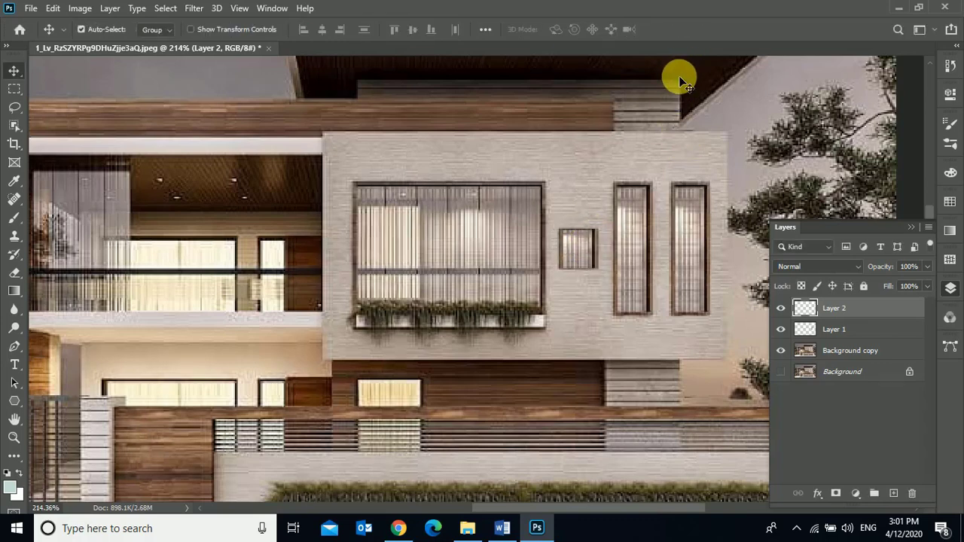
# Step: Shorten the window copy nearest the wall's outer right edge evenly about its centre with Free Transform
pyautogui.click(694, 245)
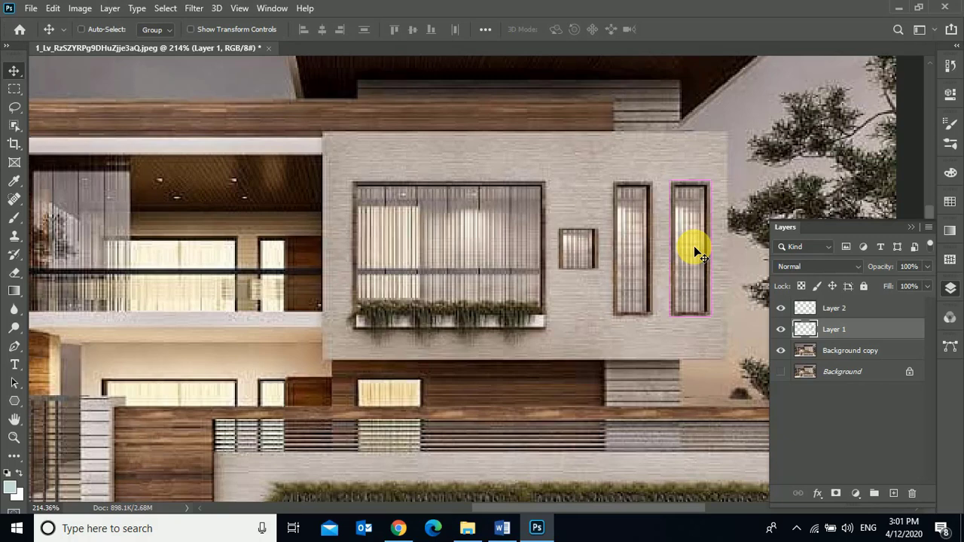
pyautogui.hotkey('ctrl', 't')
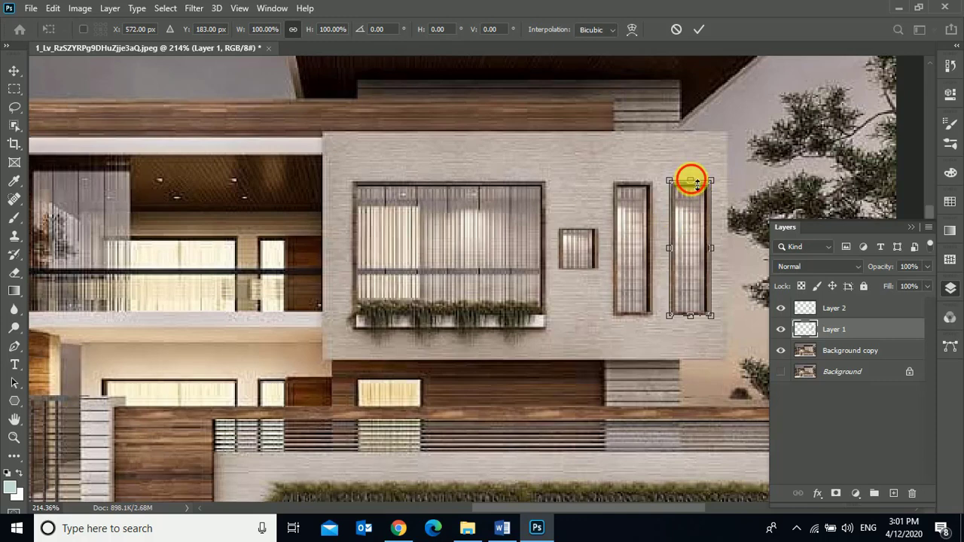
pyautogui.moveTo(698, 185); pyautogui.dragTo(698, 203)
pyautogui.press('Return')
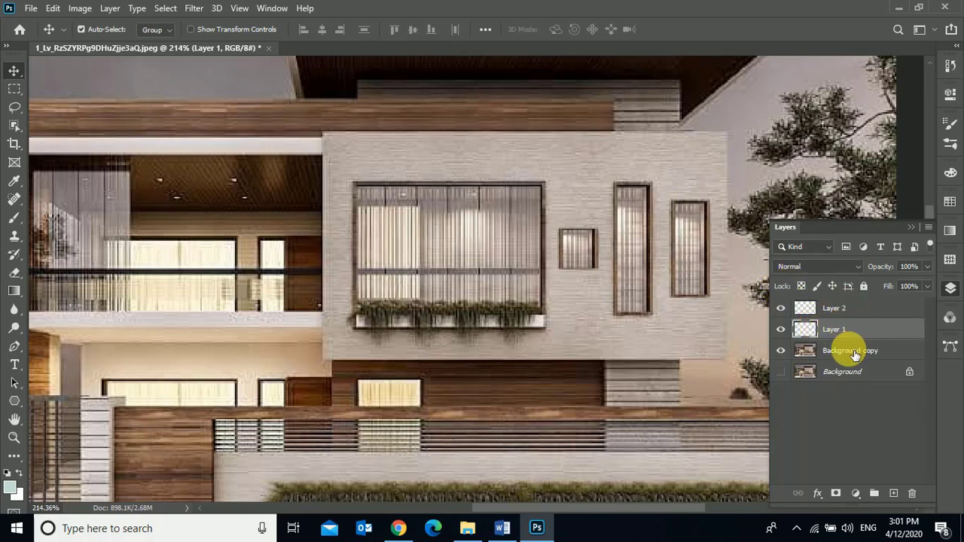
# Step: Merge Layer 2, Layer 1 and Background copy into a single layer
pyautogui.click(859, 315)
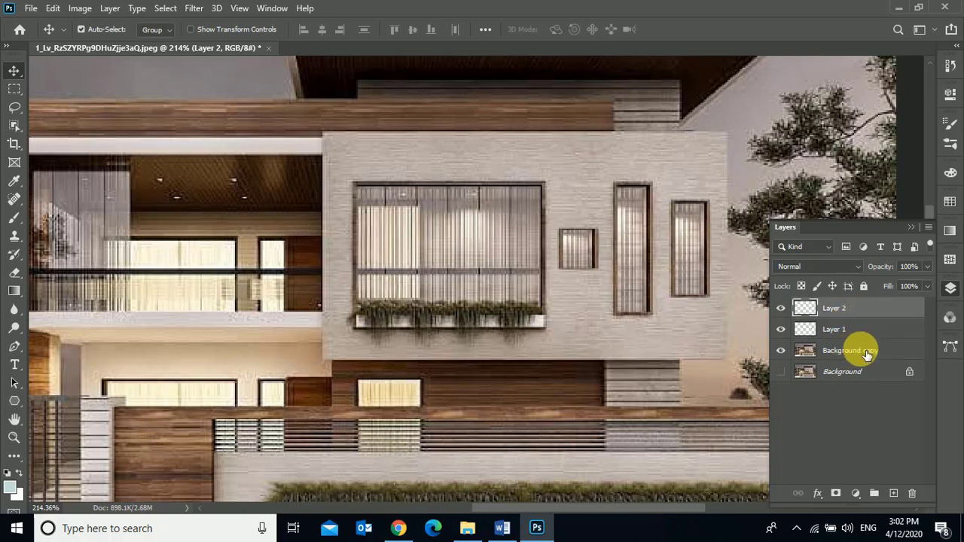
pyautogui.keyDown('ctrl'); pyautogui.click(856, 329); pyautogui.keyUp('ctrl')
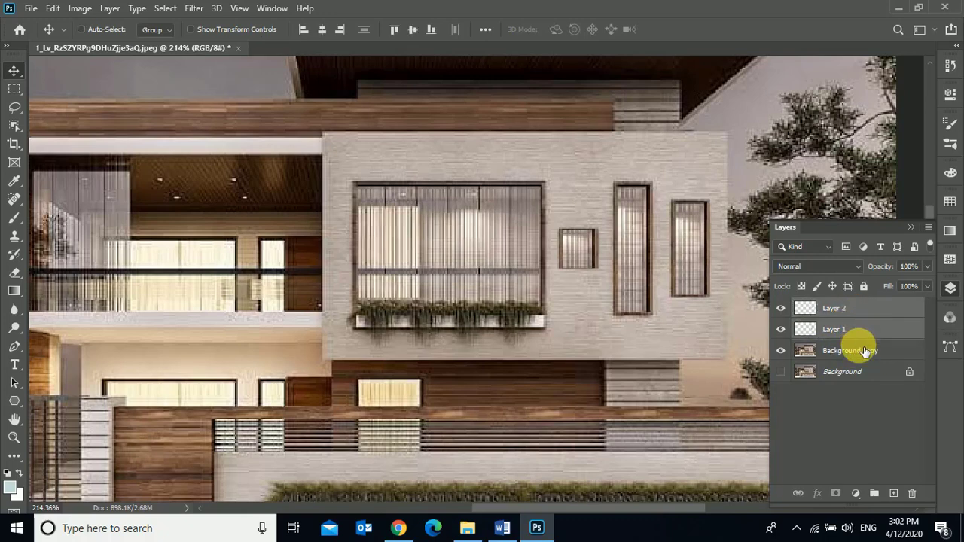
pyautogui.keyDown('ctrl'); pyautogui.click(867, 352); pyautogui.keyUp('ctrl')
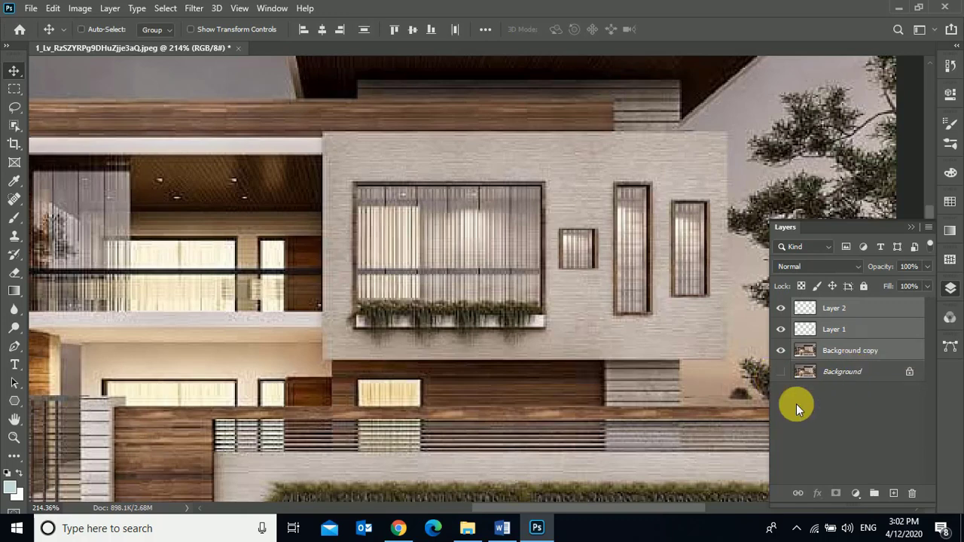
pyautogui.hotkey('ctrl', 'e')
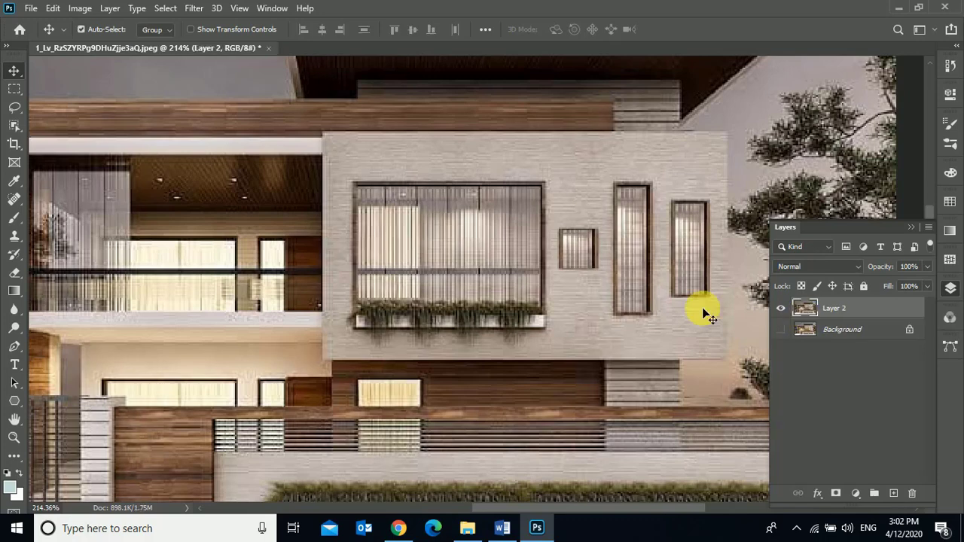
# Step: Shift the merged house layer slightly, then realign it with the canvas edges
pyautogui.moveTo(592, 247); pyautogui.dragTo(598, 241)
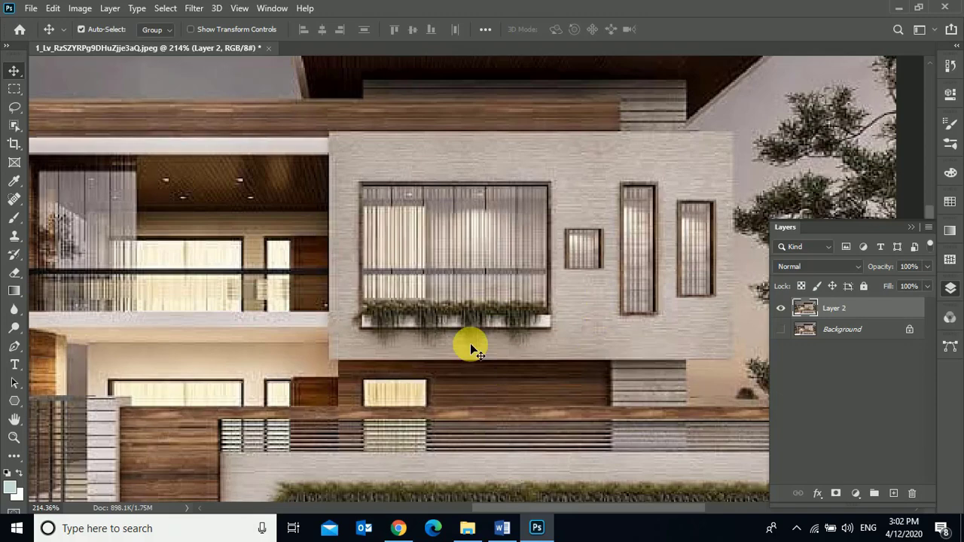
pyautogui.press('ctrl')
pyautogui.hotkey('ctrl', '0')
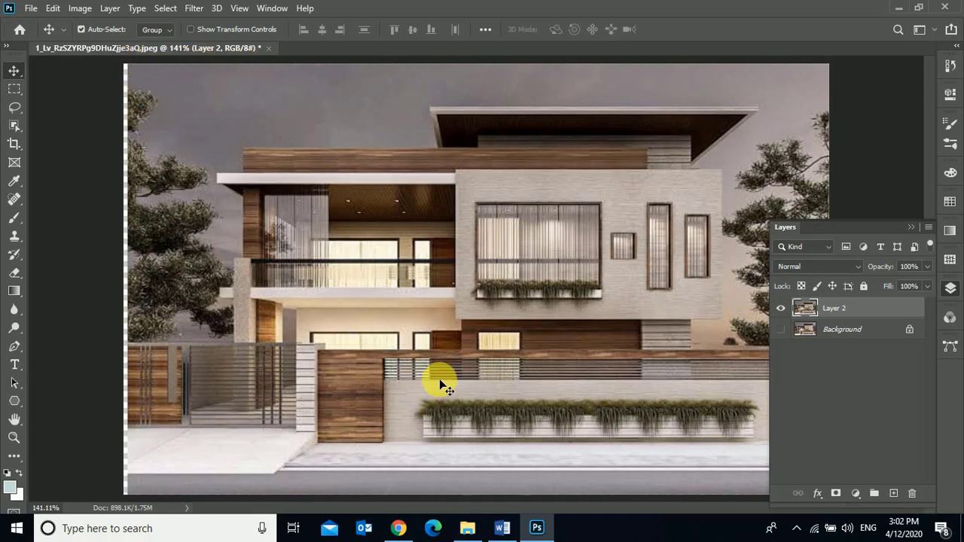
pyautogui.moveTo(440, 382); pyautogui.dragTo(436, 382)
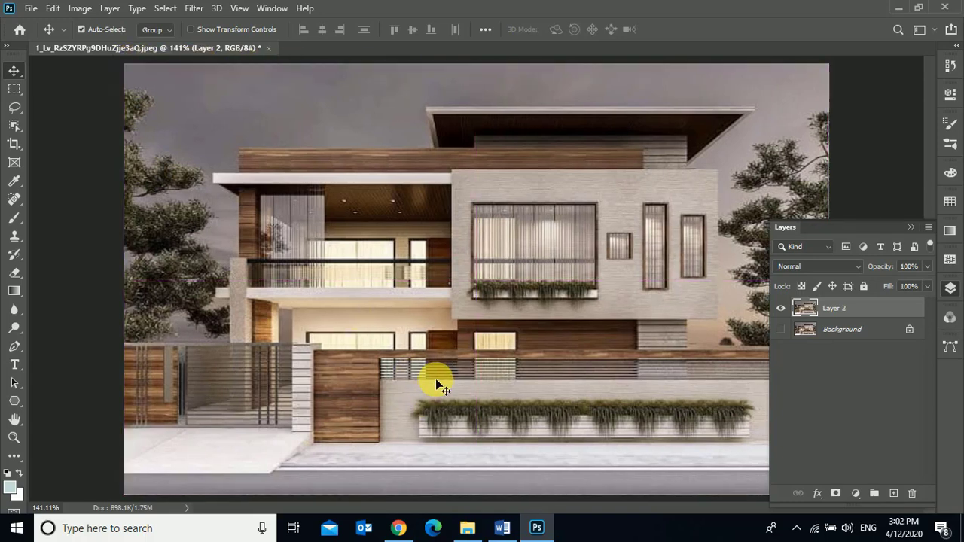
# Step: Compare the edited facade with the original at 100% by showing the Background layer and toggling Layer 2's visibility
pyautogui.hotkey('ctrl', '1')
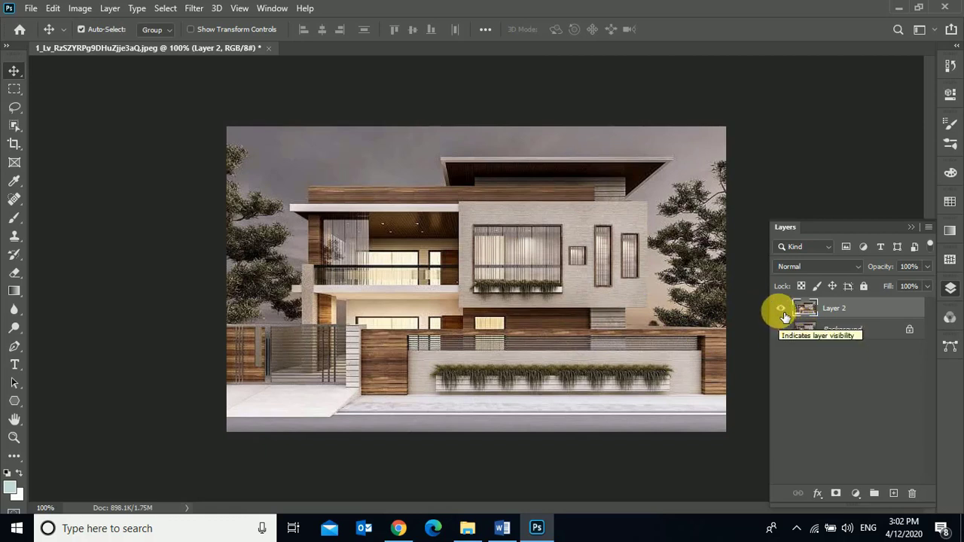
pyautogui.click(786, 332)
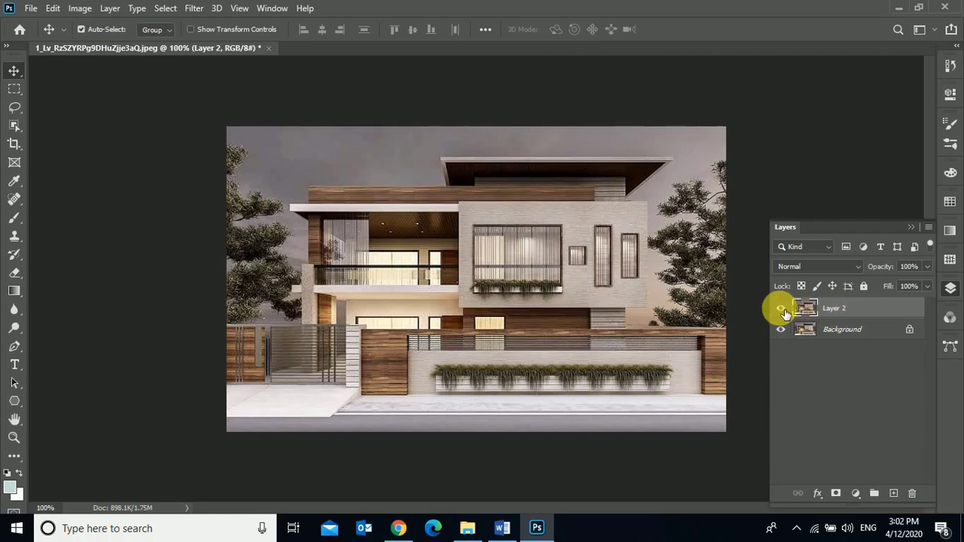
pyautogui.click(781, 310)
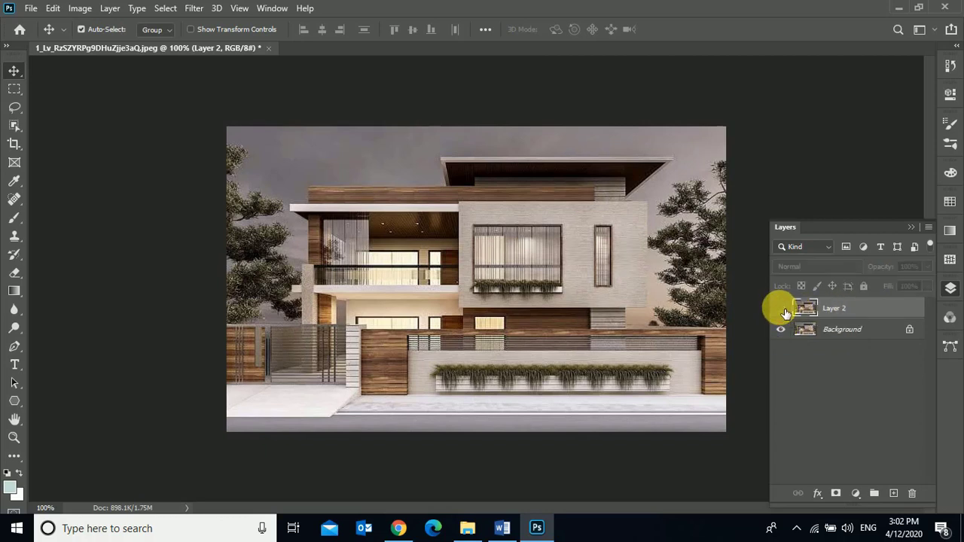
pyautogui.click(782, 310)
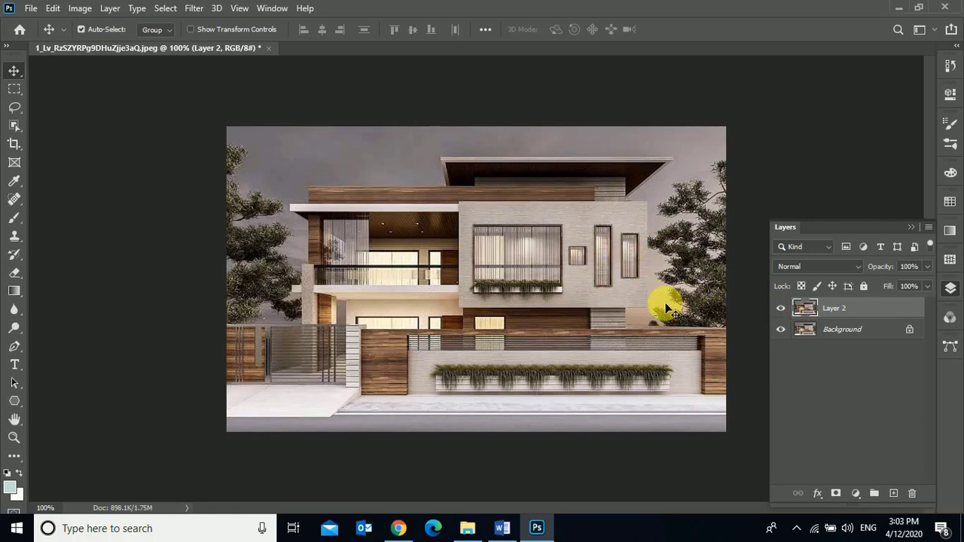
# Step: Collapse the layer list and close the house photo document
pyautogui.click(911, 226)
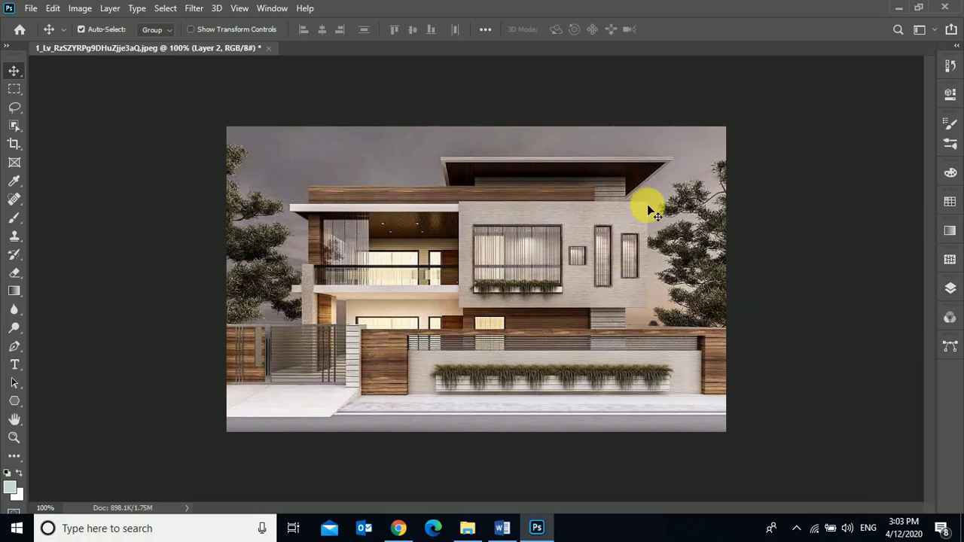
pyautogui.click(265, 47)
pyautogui.click(478, 202)
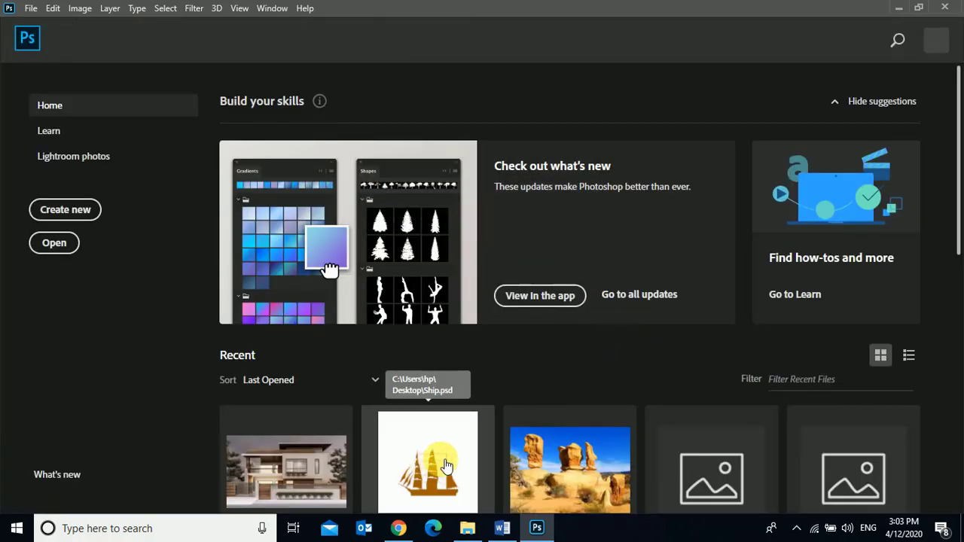
# Step: Switch to the Chrome window with the image results for "girl eye closeup"
pyautogui.moveTo(538, 527)
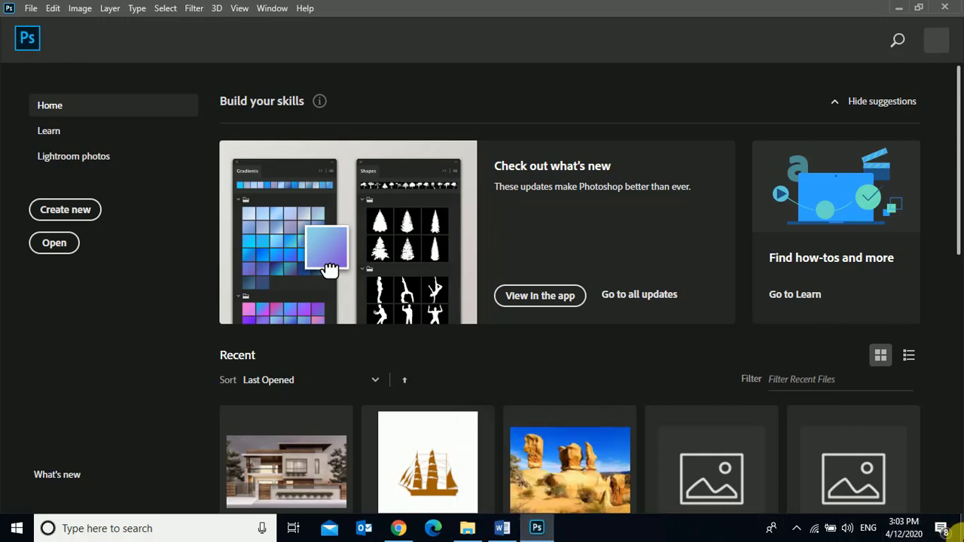
pyautogui.click(960, 532)
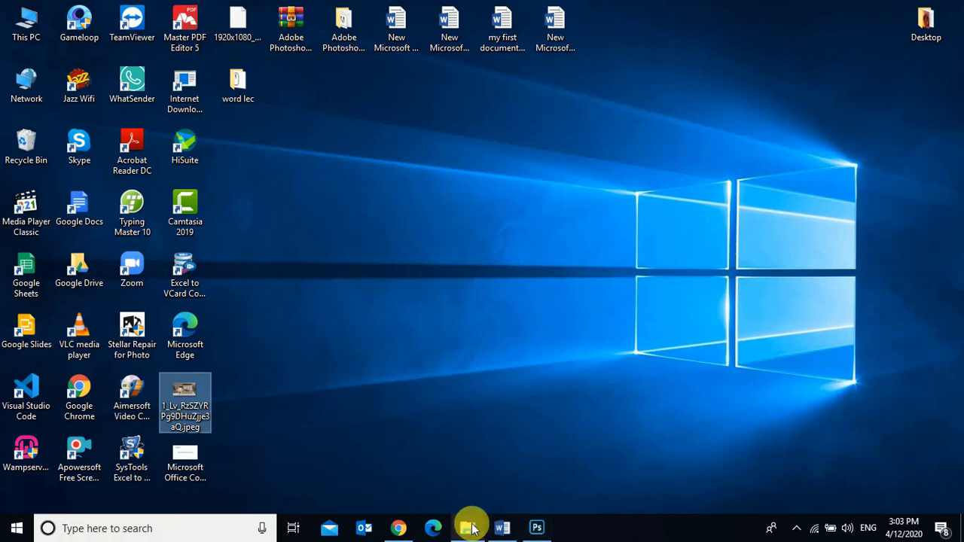
pyautogui.click(399, 528)
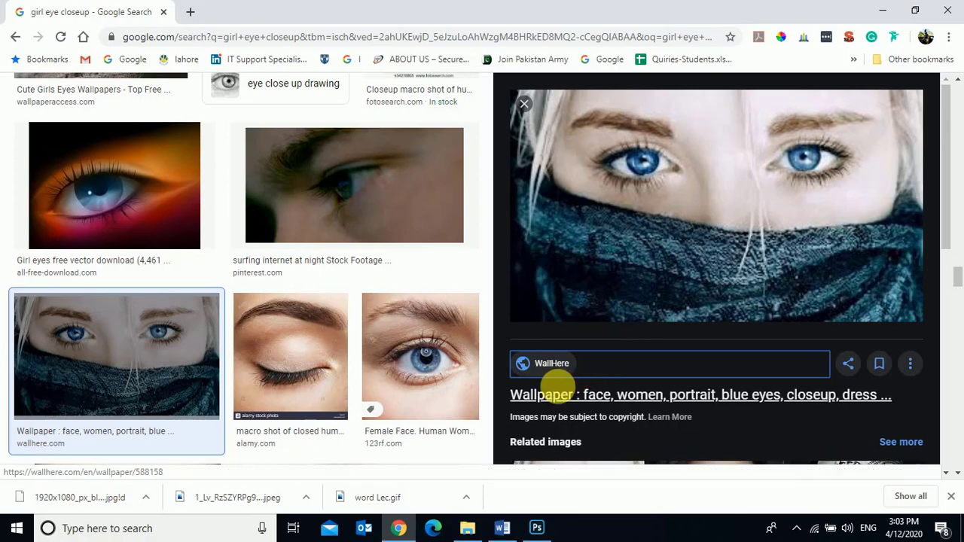
# Step: Open the WallHere page of the blue-eyed scarf portrait and copy its full-size image
pyautogui.click(553, 365)
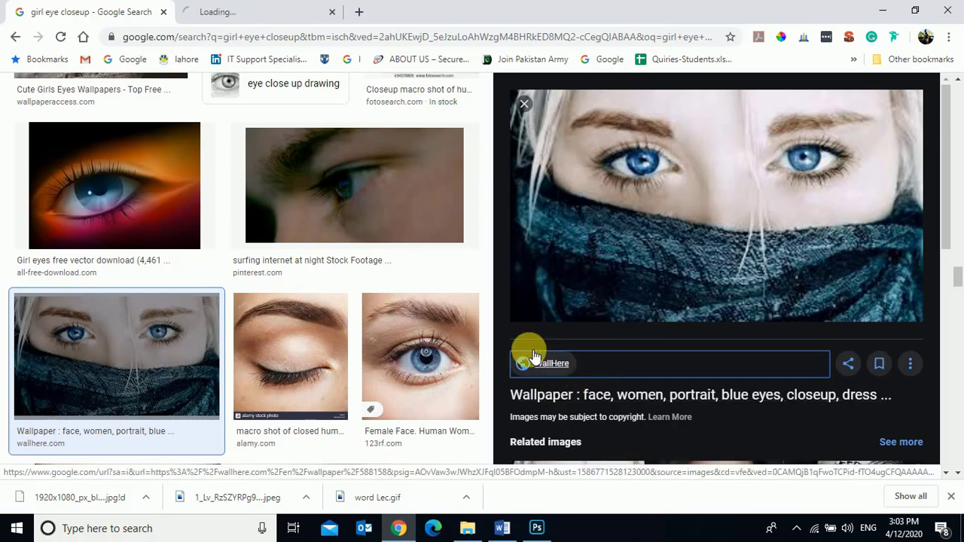
pyautogui.click(258, 13)
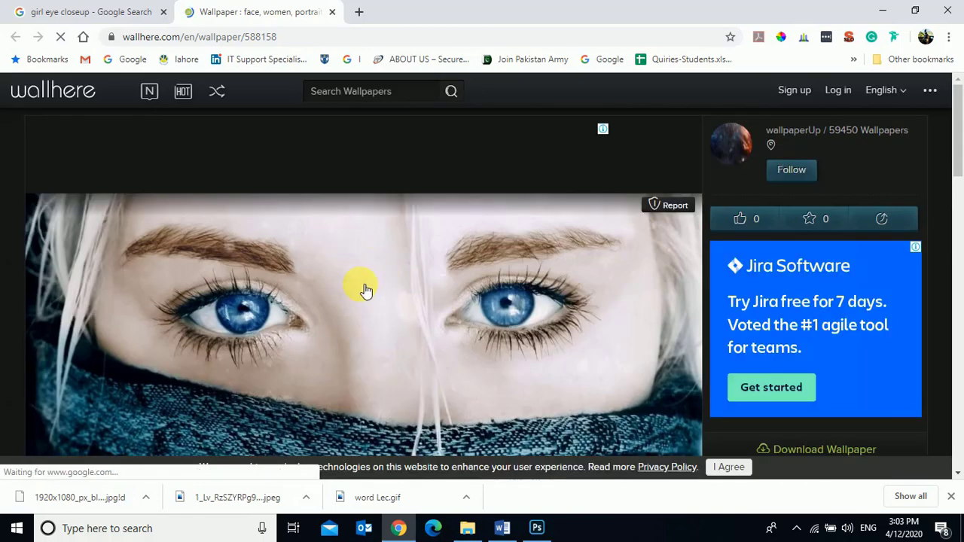
pyautogui.rightClick(360, 313)
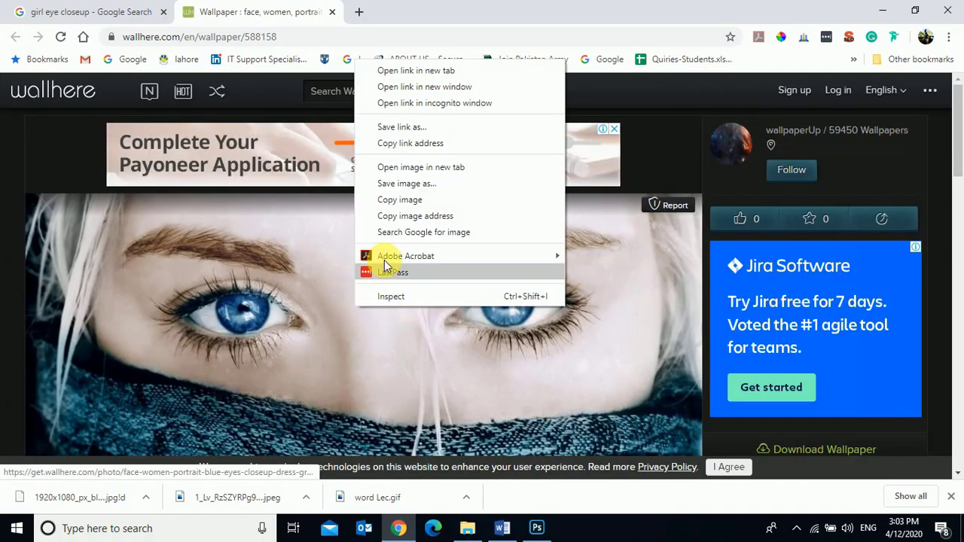
pyautogui.click(403, 202)
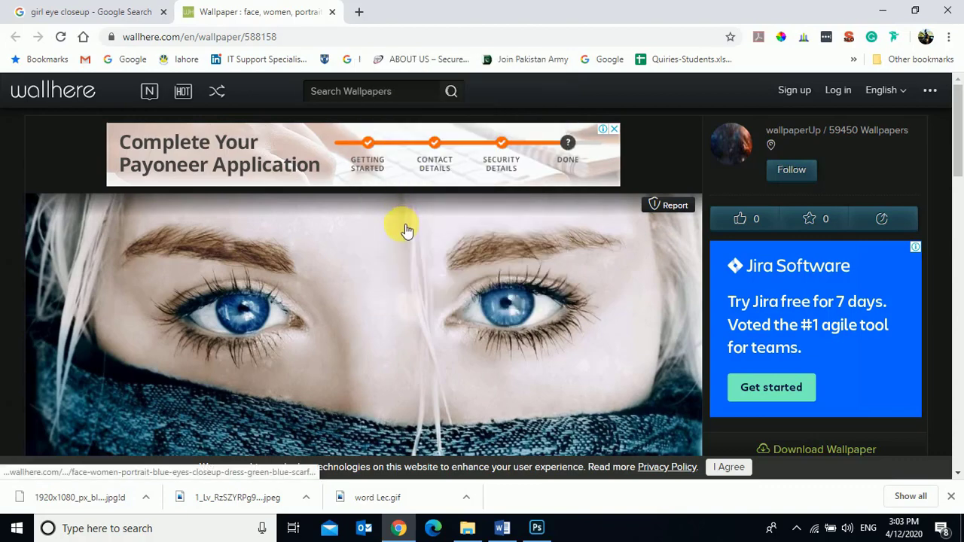
# Step: Switch to Photoshop, create a 1600 x 900 px document at 72 ppi with a white background, and paste the eye photo
pyautogui.click(538, 528)
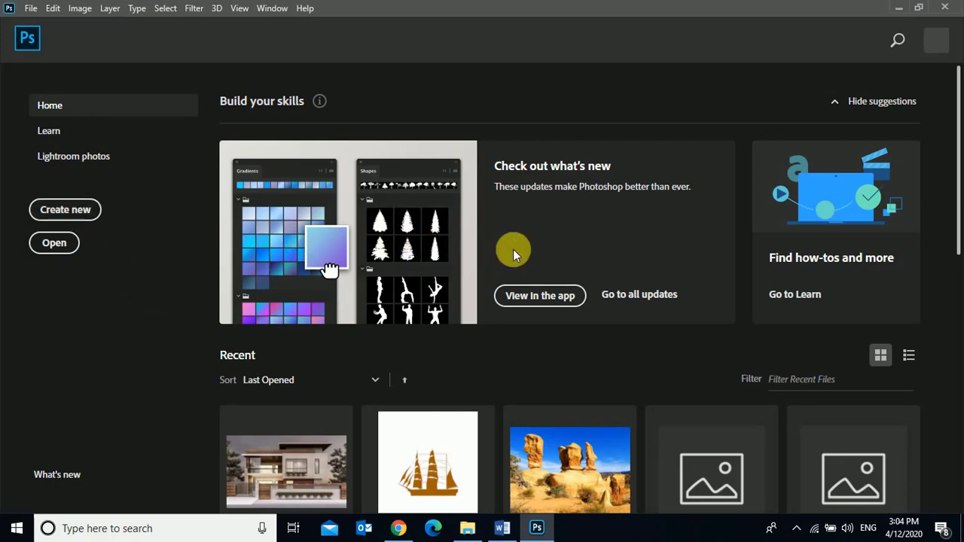
pyautogui.hotkey('ctrl', 'n')
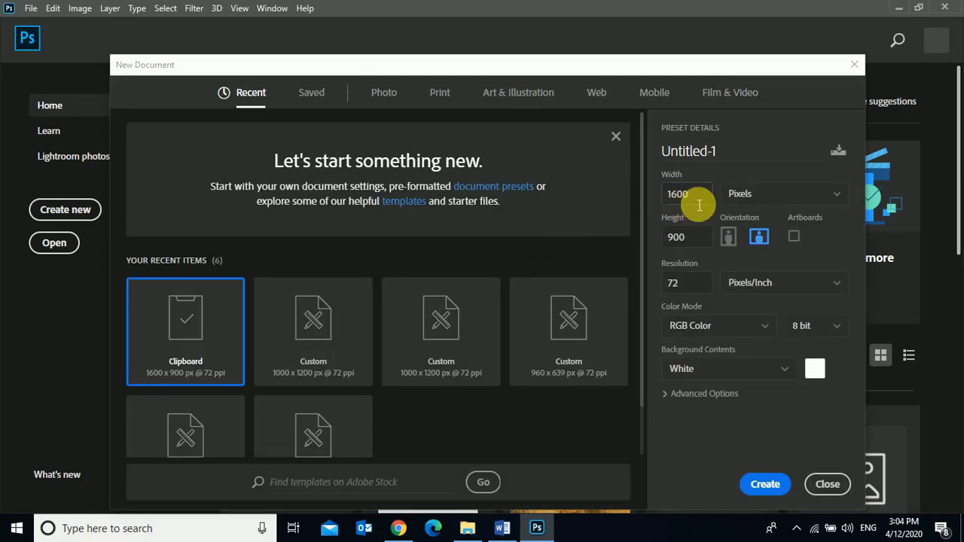
pyautogui.click(768, 480)
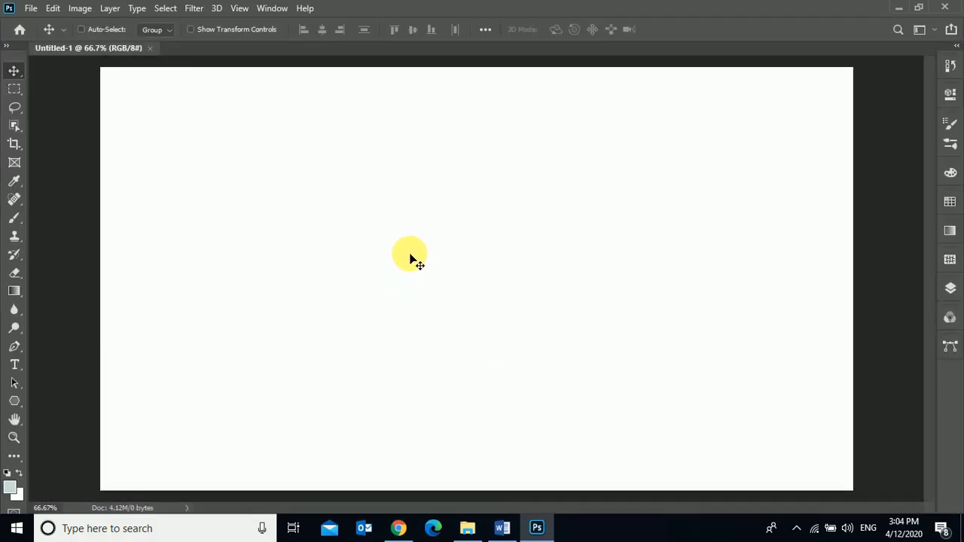
pyautogui.hotkey('ctrl', 'v')
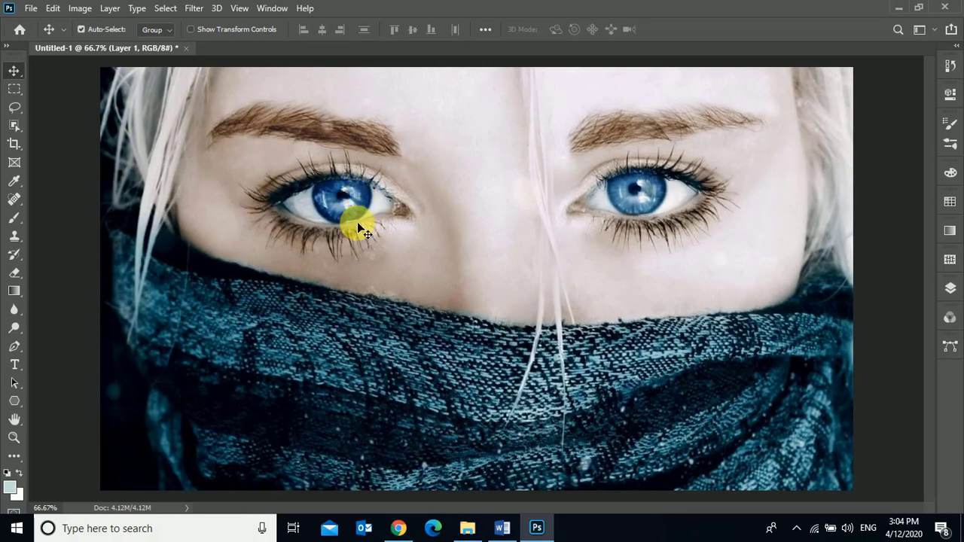
# Step: Duplicate Layer 1 with the eye photo and hide the original Layer 1
pyautogui.click(951, 289)
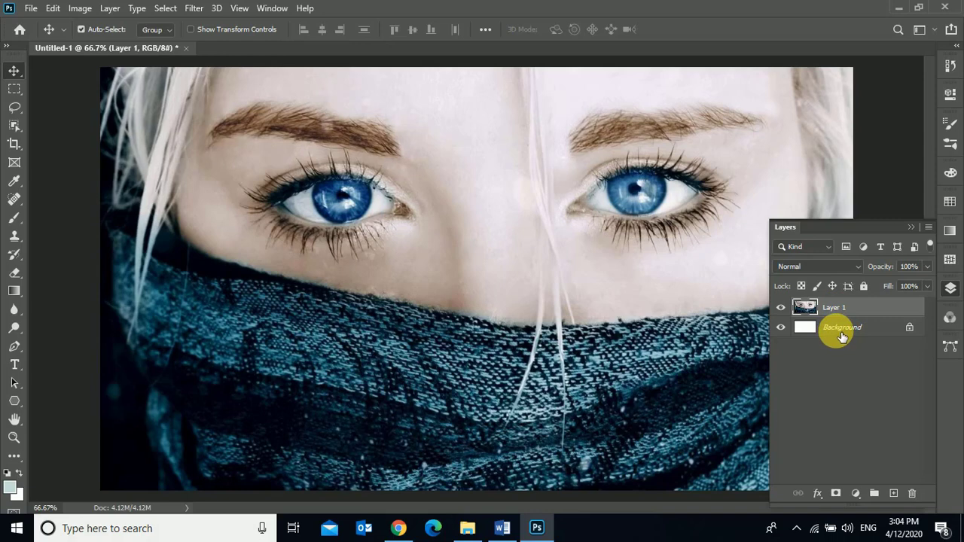
pyautogui.click(912, 227)
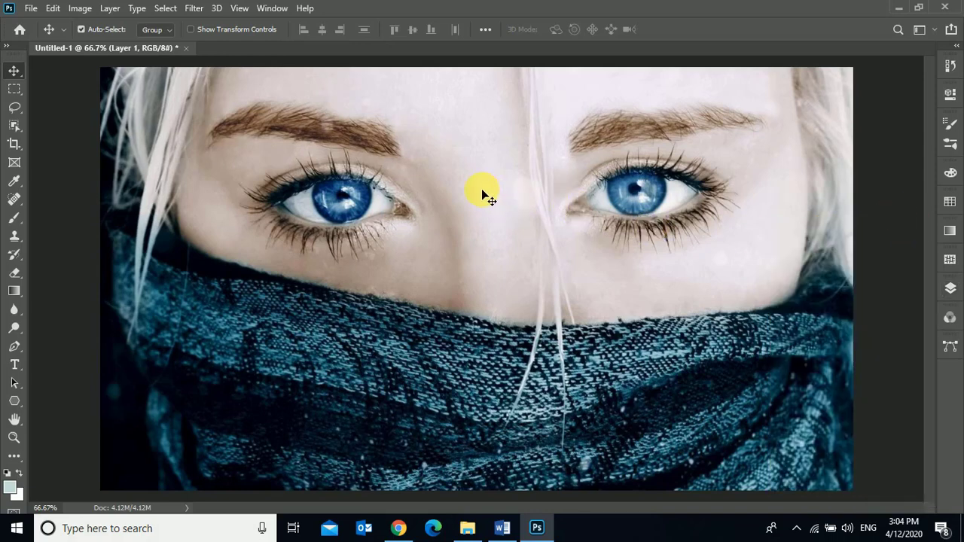
pyautogui.click(948, 288)
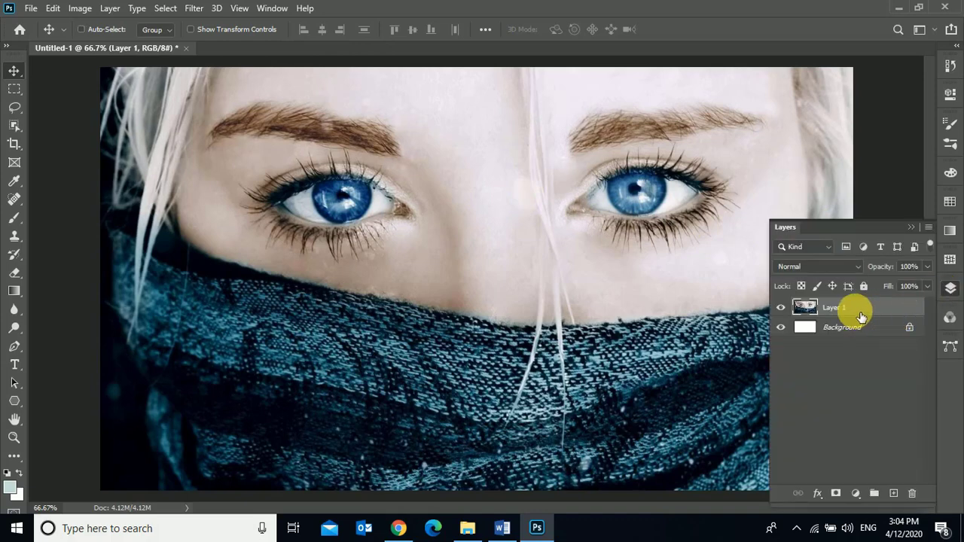
pyautogui.hotkey('ctrl', 'j')
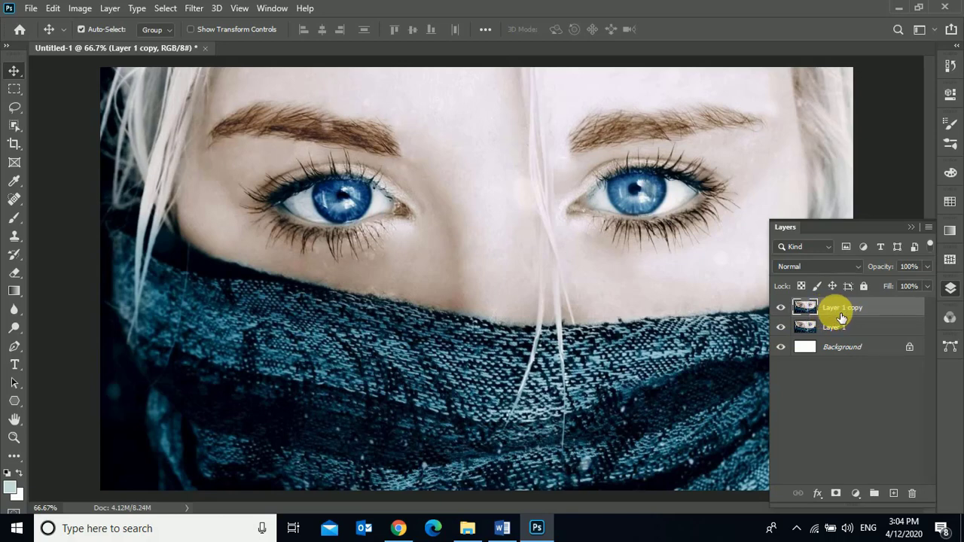
pyautogui.click(782, 327)
pyautogui.click(910, 227)
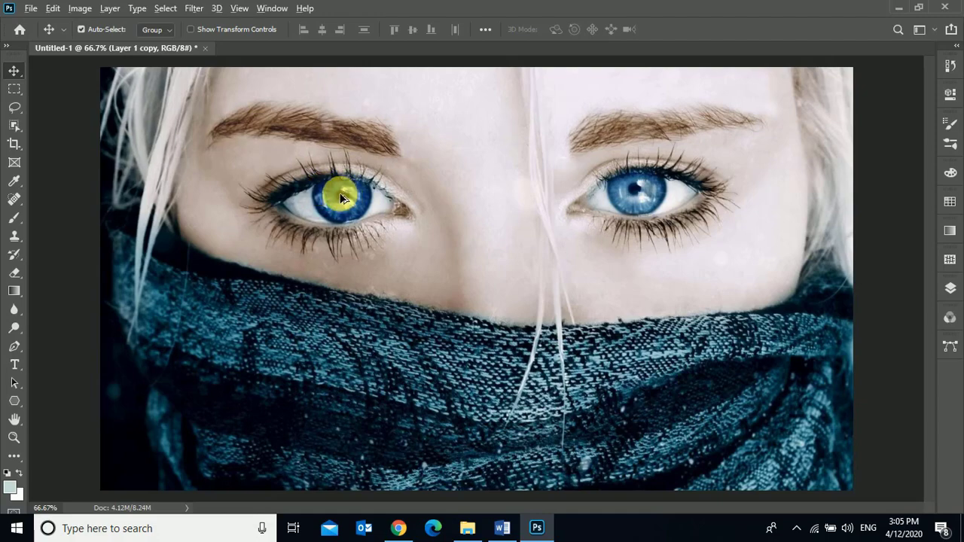
# Step: Draw a roughly circular selection around the iris of the photo's left eye with the Elliptical Marquee tool
pyautogui.scroll(7, 339, 195)
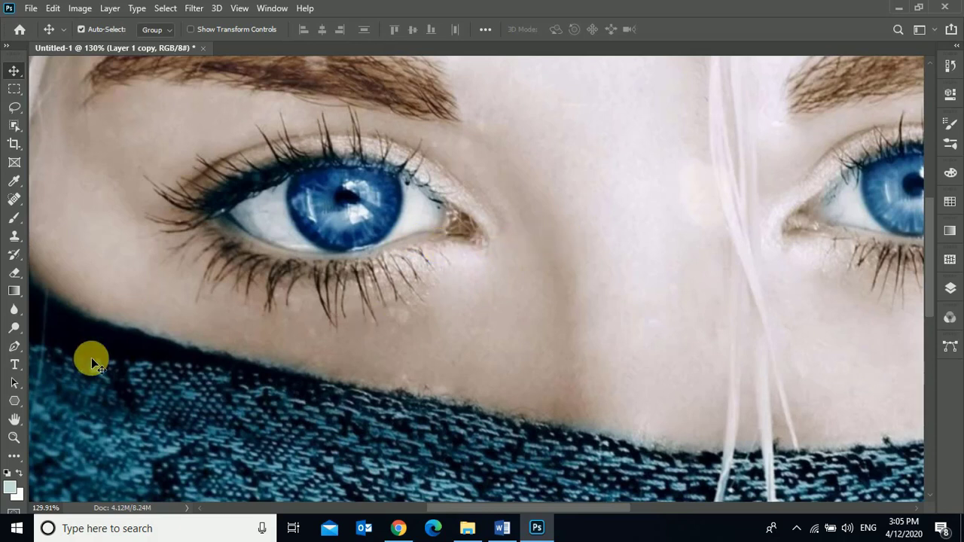
pyautogui.click(14, 420)
pyautogui.click(611, 259)
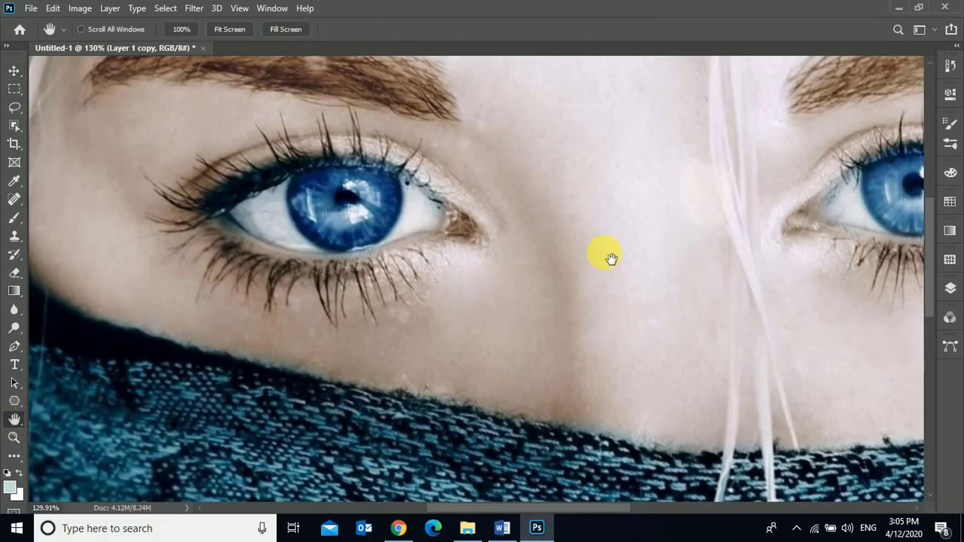
pyautogui.moveTo(611, 259); pyautogui.dragTo(487, 288)
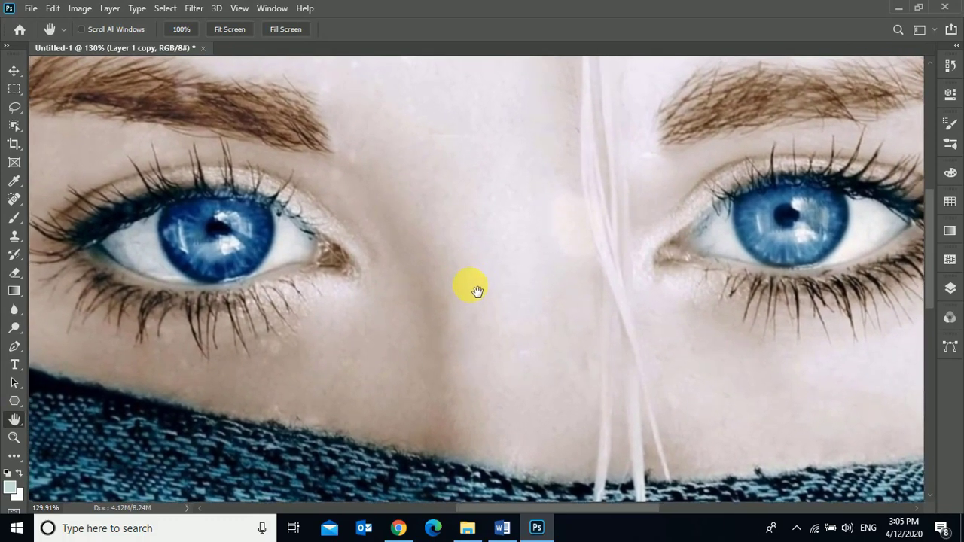
pyautogui.press('v')
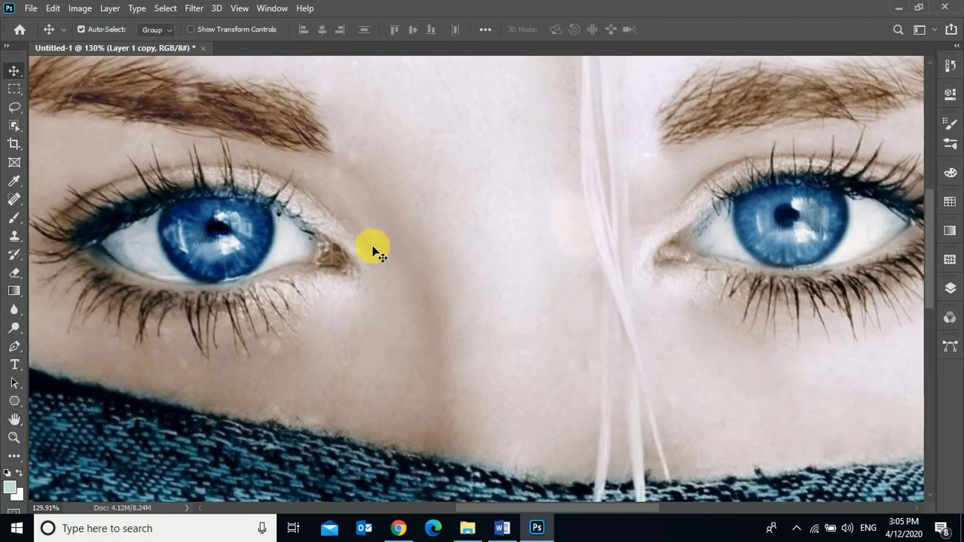
pyautogui.press('m')
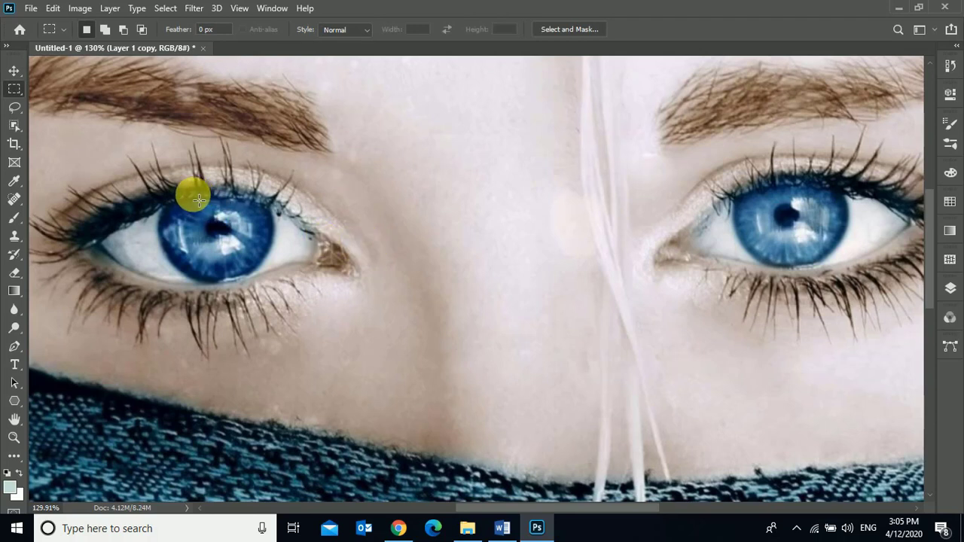
pyautogui.rightClick(14, 92)
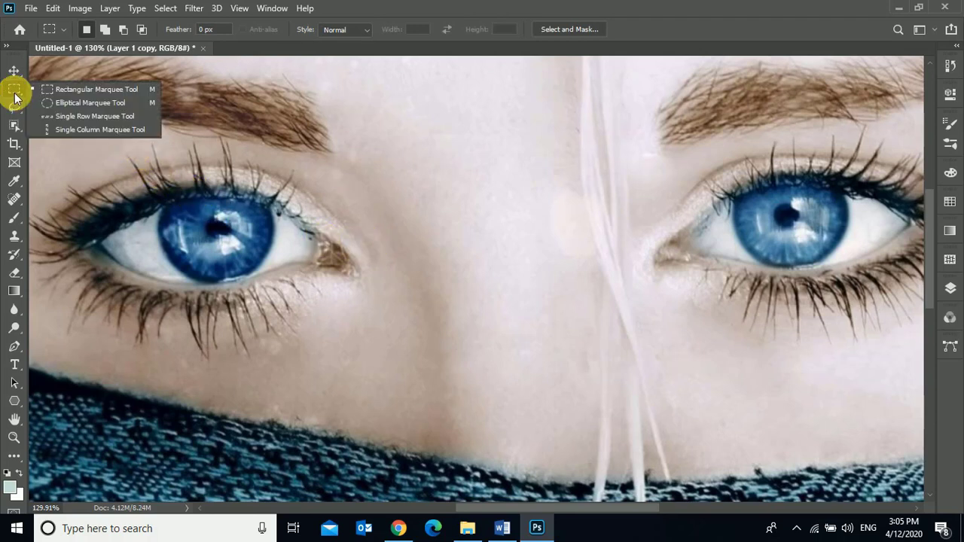
pyautogui.click(72, 103)
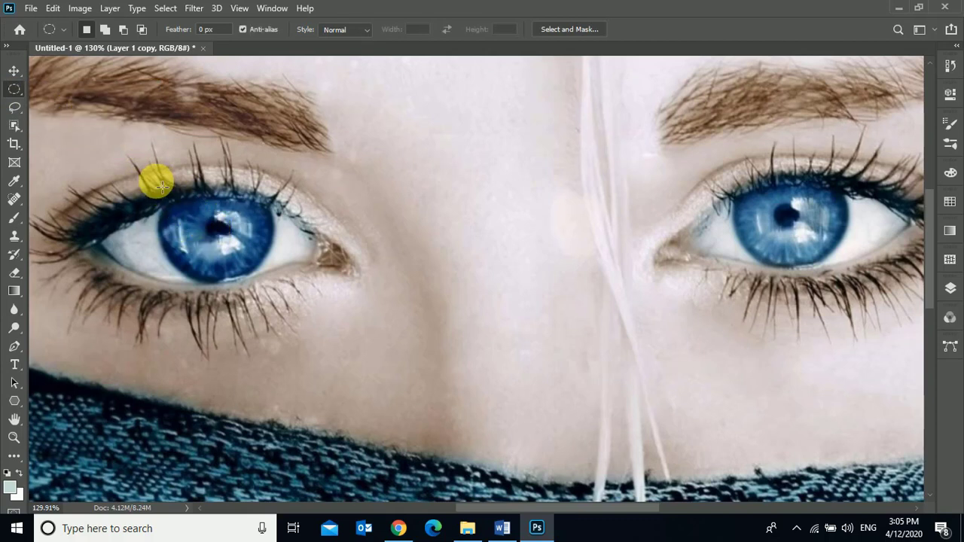
pyautogui.moveTo(152, 165); pyautogui.dragTo(279, 287)
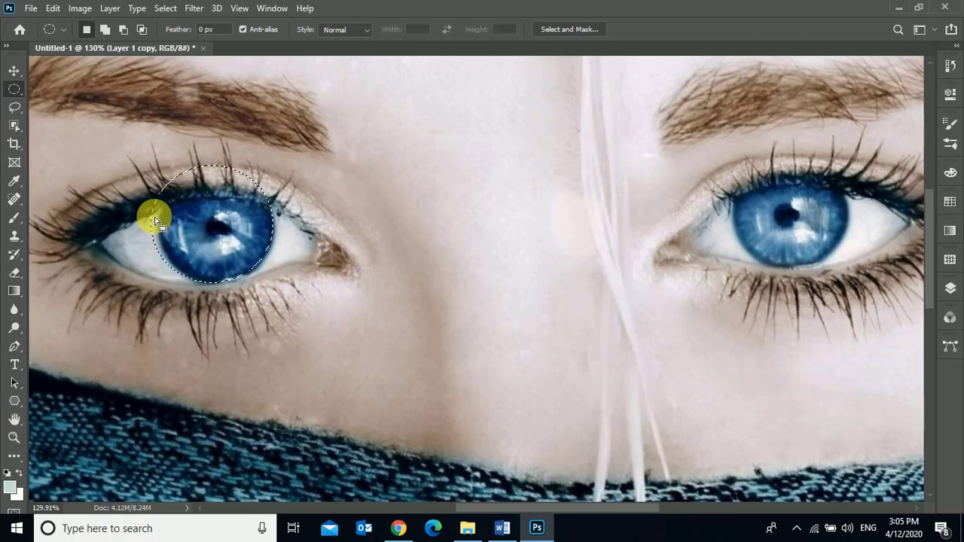
# Step: Transform the selection to about 94% width and 78% height so it fits the left iris, and apply it
pyautogui.rightClick(182, 220)
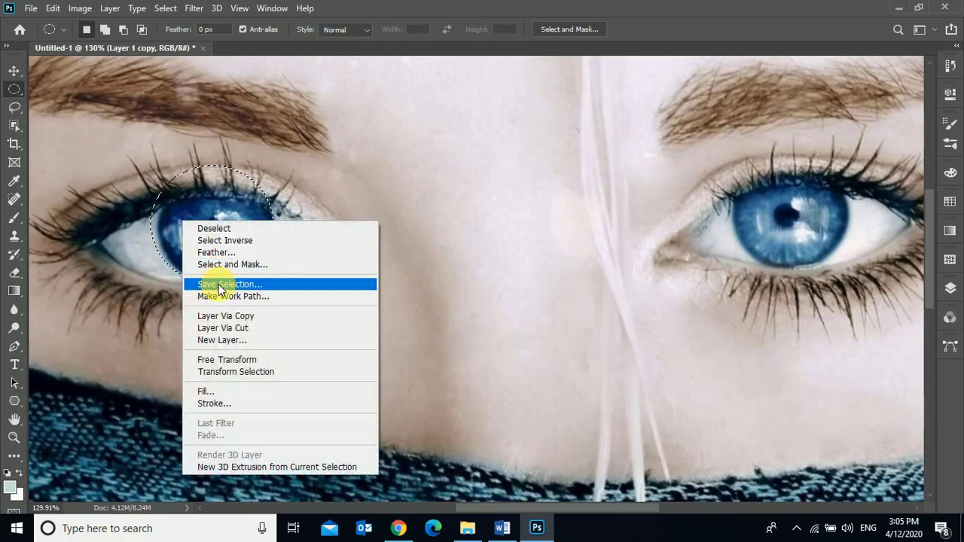
pyautogui.click(236, 372)
pyautogui.moveTo(151, 223); pyautogui.dragTo(159, 224)
pyautogui.press('shift')
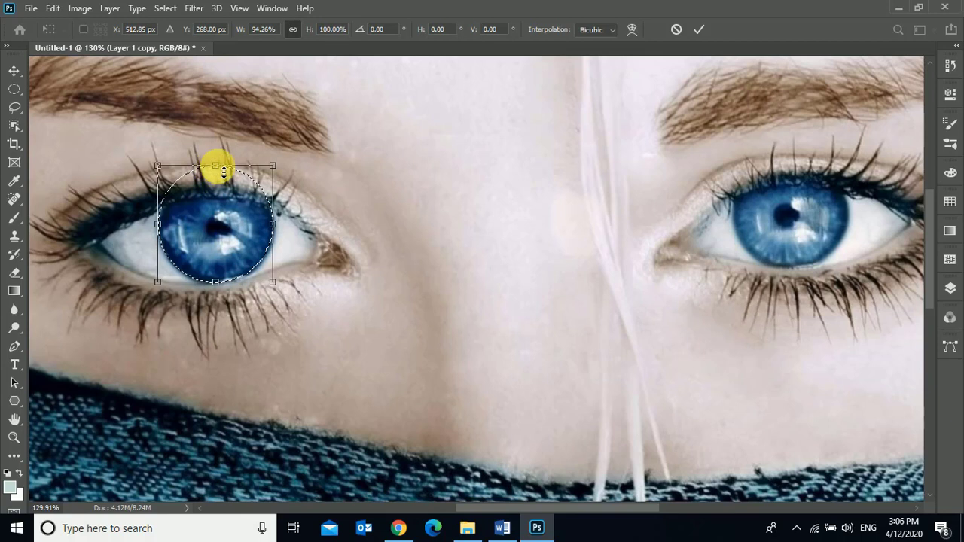
pyautogui.moveTo(215, 165); pyautogui.dragTo(223, 194)
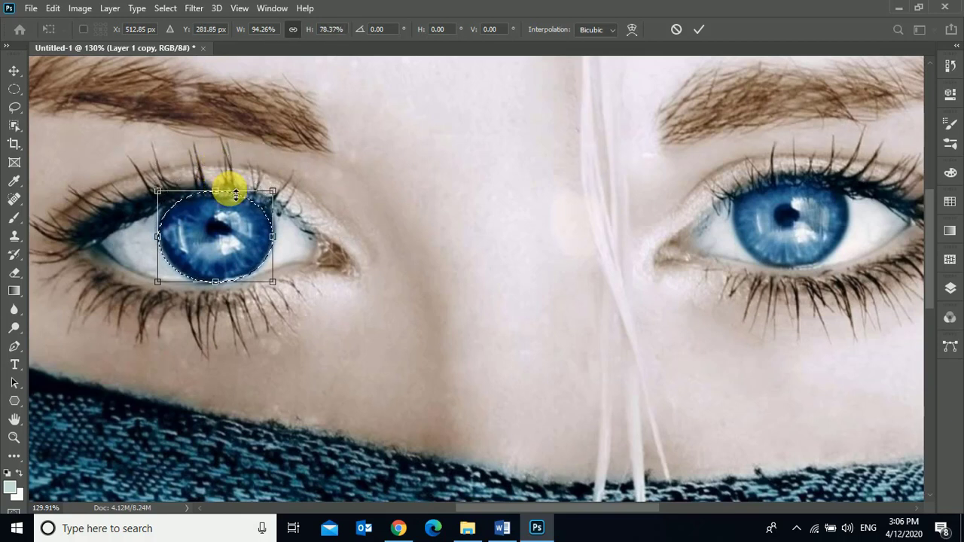
pyautogui.click(699, 27)
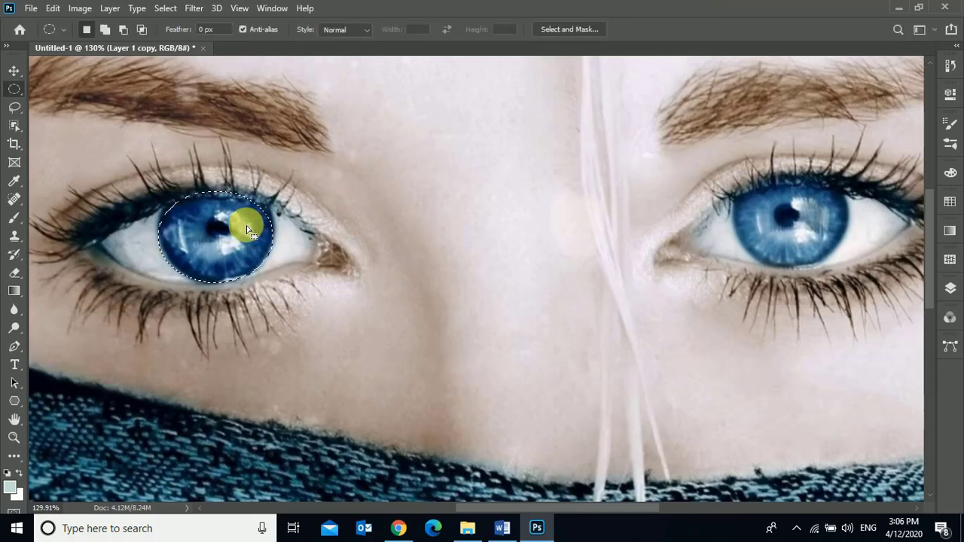
# Step: Add a Hue/Saturation adjustment layer above Layer 1 copy, limited to the selected iris
pyautogui.click(950, 287)
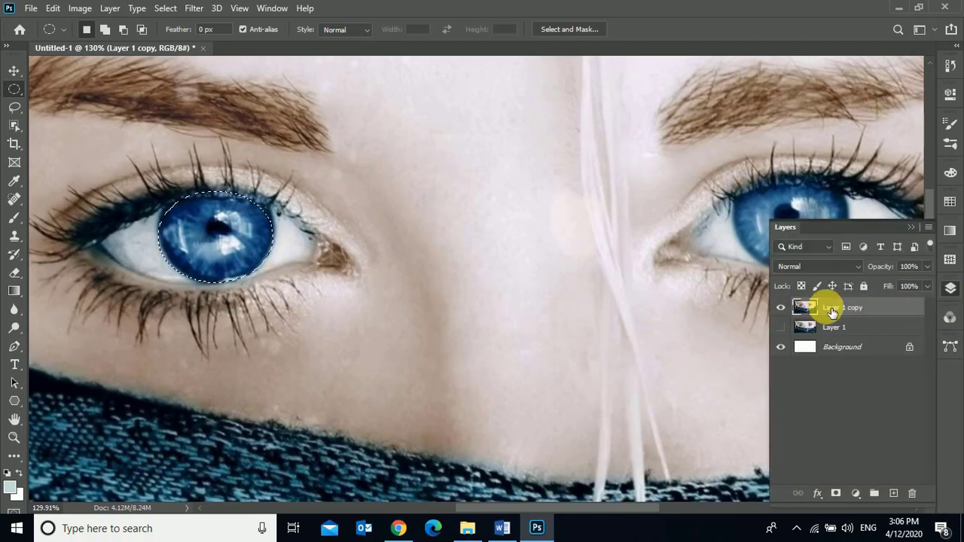
pyautogui.click(857, 494)
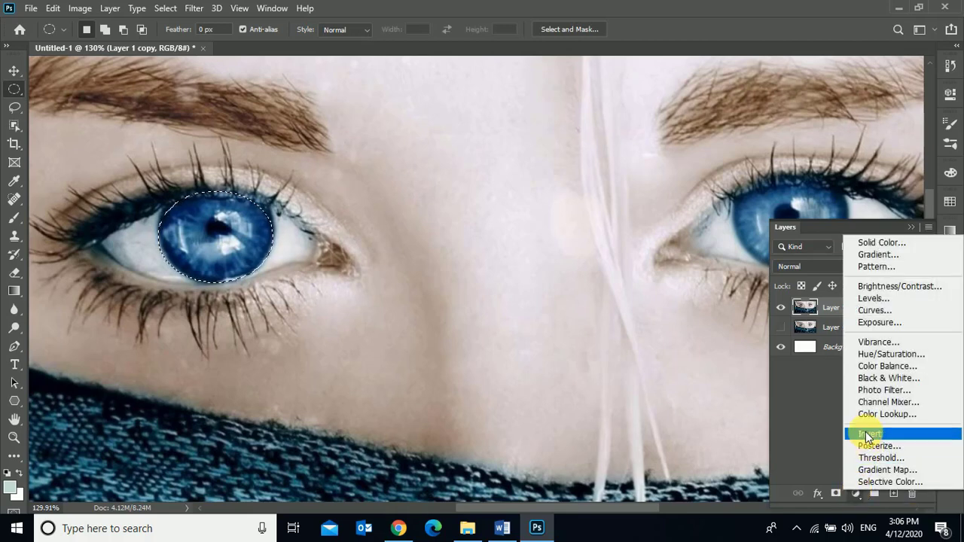
pyautogui.click(888, 354)
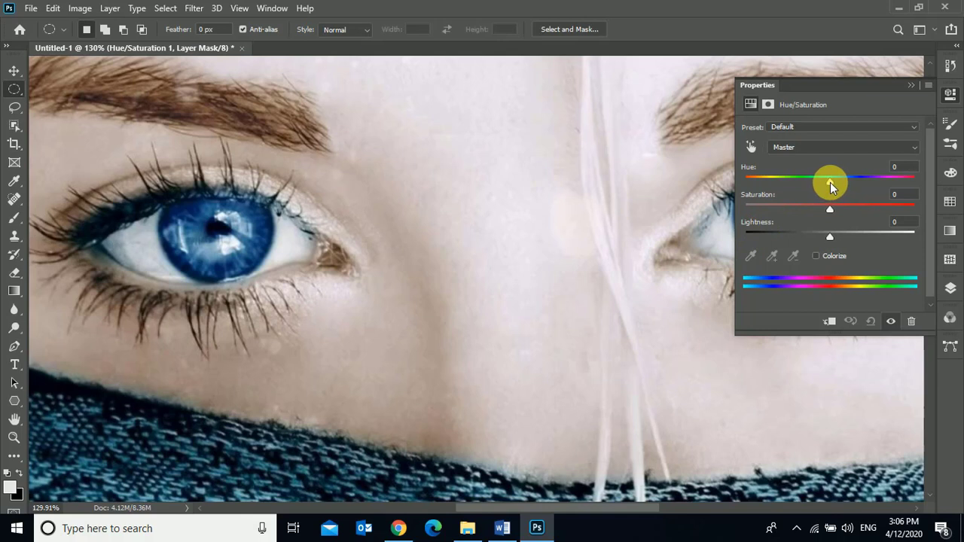
# Step: Try hue -10, slightly lower saturation and lightness +19 on the iris, resetting saturation and lightness to 0
pyautogui.moveTo(831, 187)
pyautogui.mouseDown()
pyautogui.moveTo(800, 187)
pyautogui.moveTo(821, 183)
pyautogui.mouseUp()
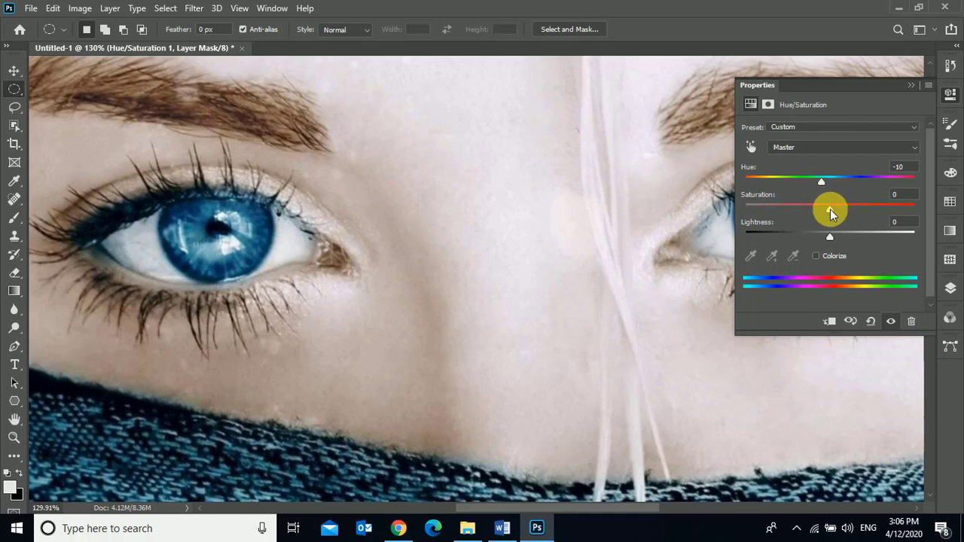
pyautogui.moveTo(831, 210)
pyautogui.mouseDown()
pyautogui.moveTo(906, 207)
pyautogui.moveTo(749, 223)
pyautogui.moveTo(826, 213)
pyautogui.mouseUp()
pyautogui.click(908, 195)
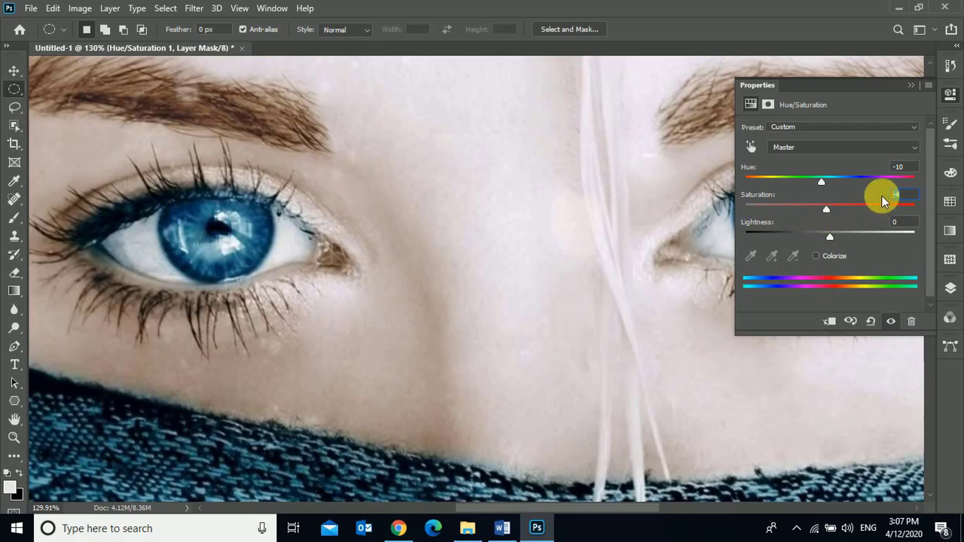
pyautogui.write('0')
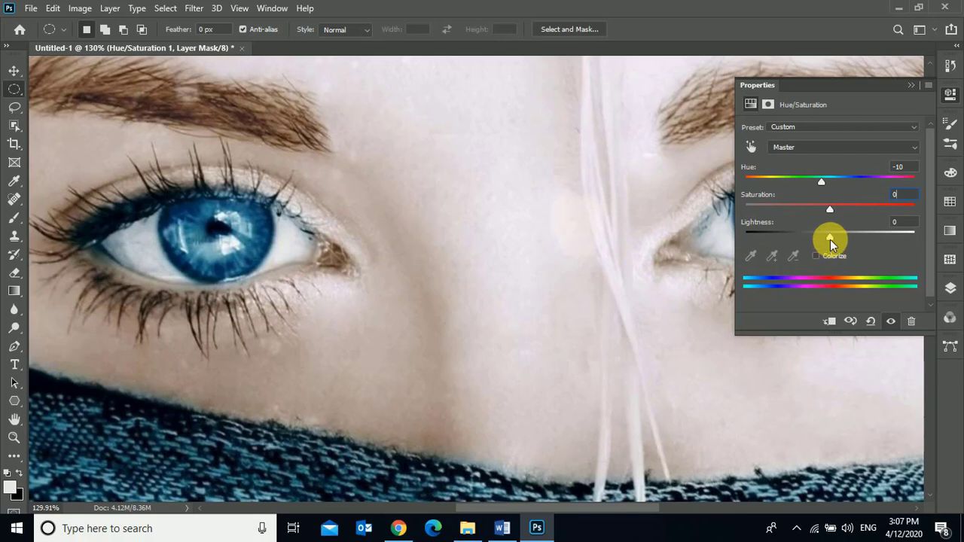
pyautogui.moveTo(832, 237)
pyautogui.mouseDown()
pyautogui.moveTo(779, 240)
pyautogui.moveTo(881, 230)
pyautogui.moveTo(846, 235)
pyautogui.mouseUp()
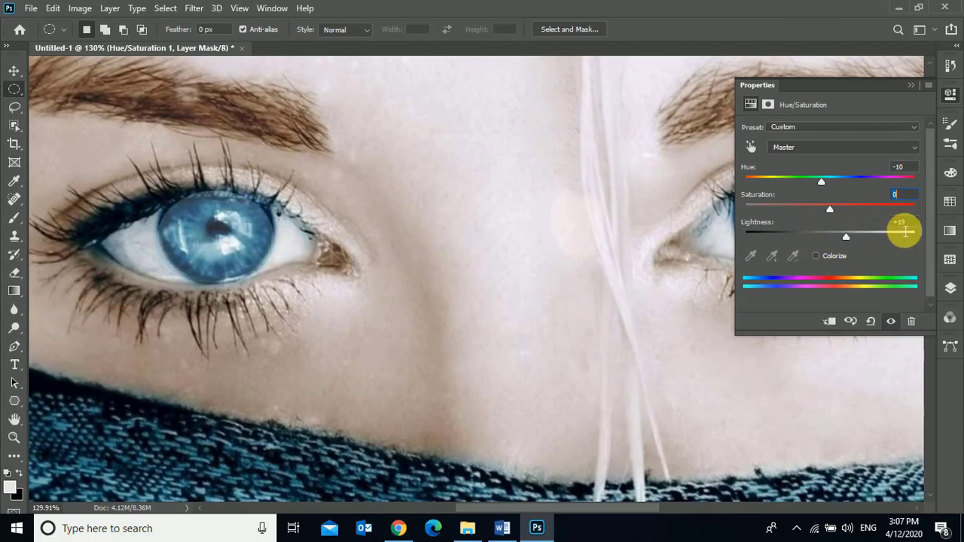
pyautogui.write('0')
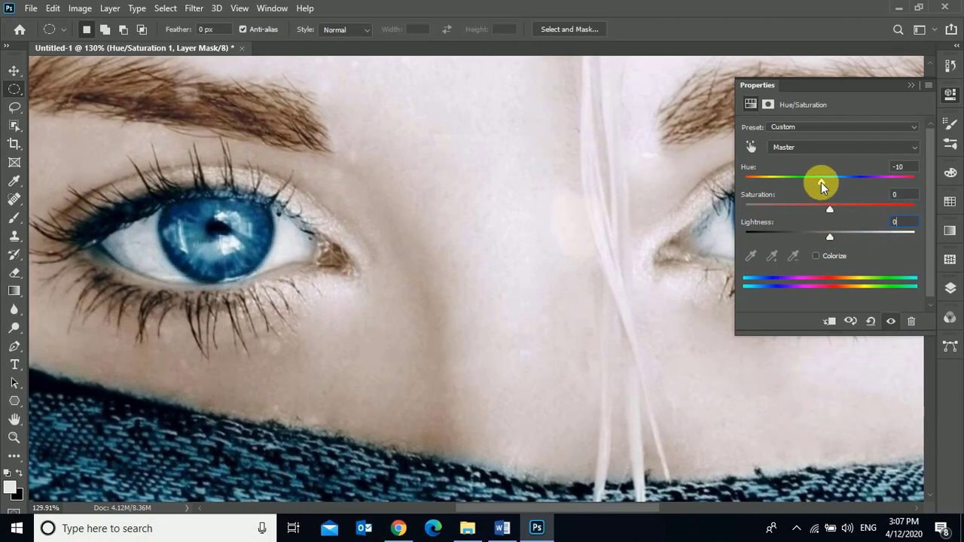
# Step: Recolour the iris green by setting the adjustment's hue to -32 and lightness to -19
pyautogui.moveTo(821, 183); pyautogui.dragTo(807, 185)
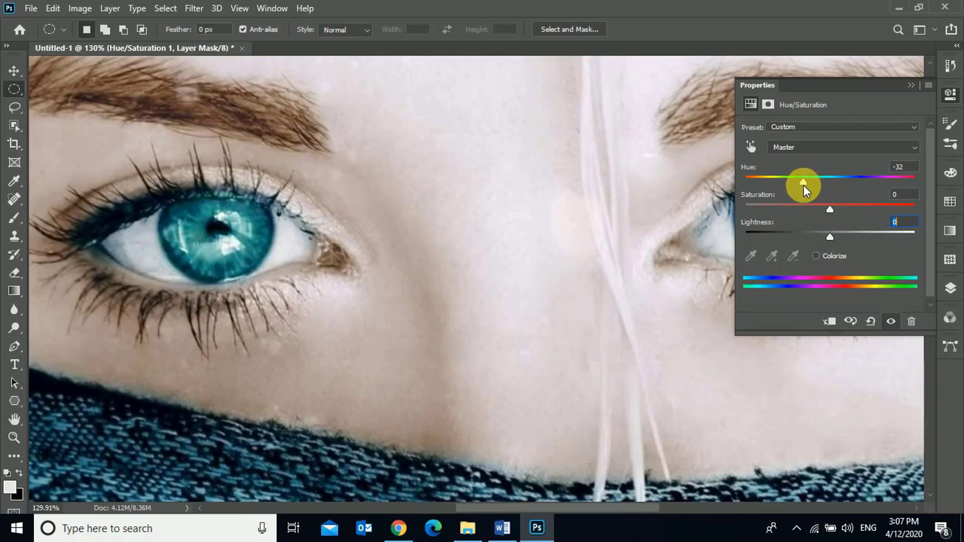
pyautogui.moveTo(836, 234); pyautogui.dragTo(814, 239)
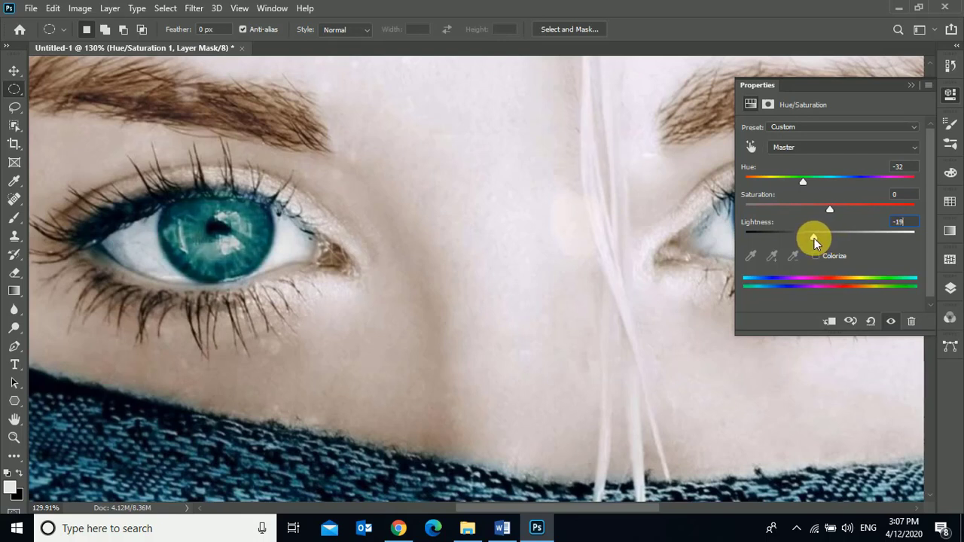
# Step: Collapse the Hue/Saturation properties and view the recoloured iris at 100% with the Move tool active
pyautogui.click(908, 87)
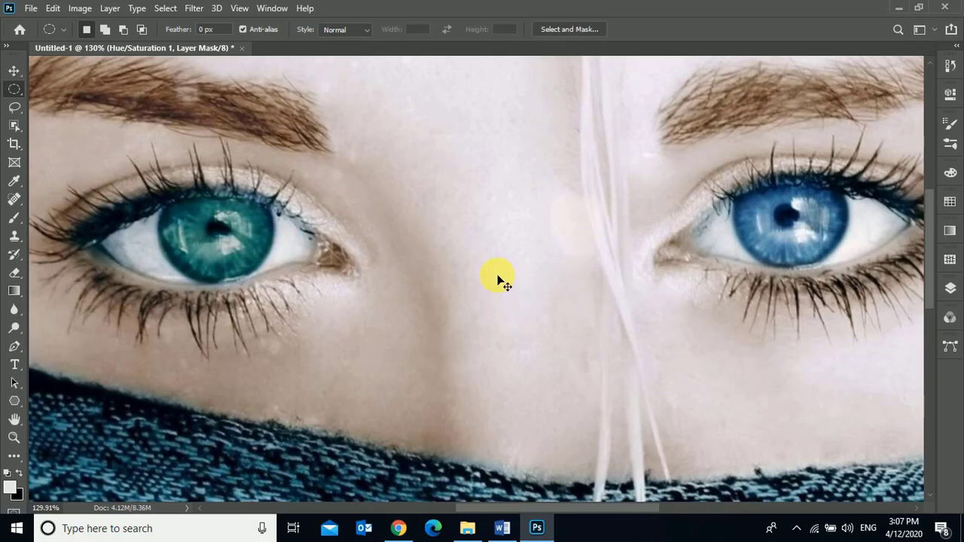
pyautogui.hotkey('ctrl', '1')
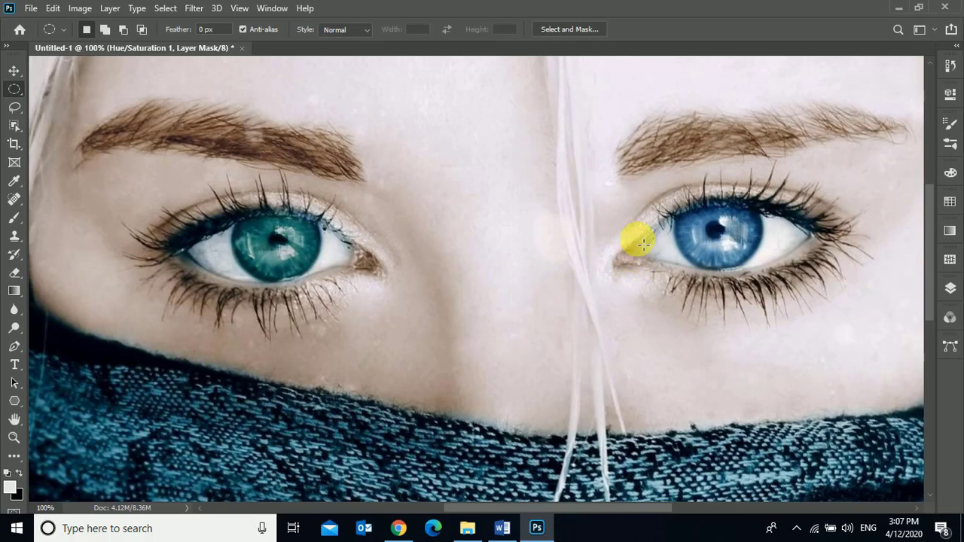
pyautogui.press('v')
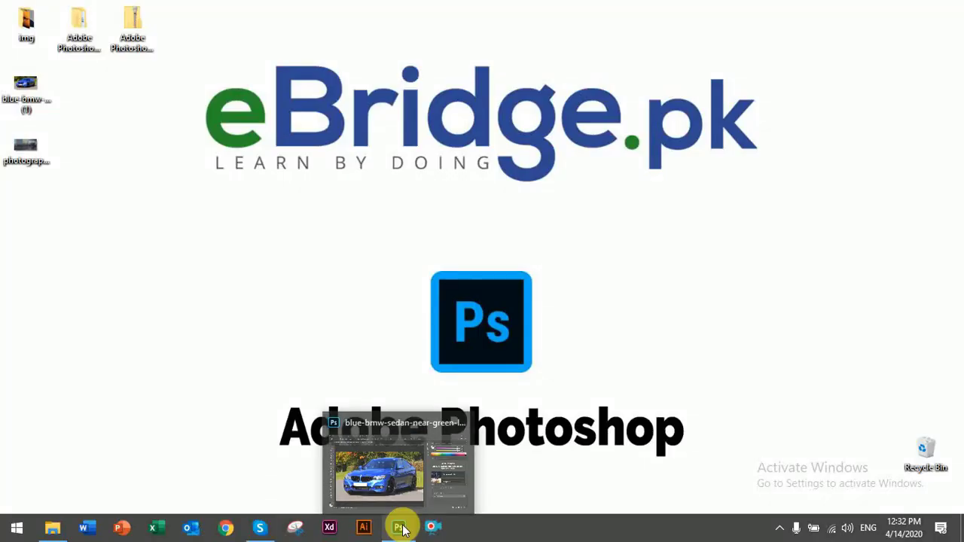
# Step: Switch to the blue BMW photo in Photoshop and make a freehand Lasso selection along the front bumper's outer edge beside the grass
pyautogui.click(401, 529)
pyautogui.click(15, 107)
pyautogui.click(67, 108)
pyautogui.scroll(8, 108, 384)
pyautogui.moveTo(121, 405)
pyautogui.mouseDown()
pyautogui.moveTo(84, 228)
pyautogui.moveTo(80, 86)
pyautogui.mouseUp()
# Step: Try moving the Lasso selection inward over the headlight and bumper, undo the move and deselect
pyautogui.rightClick(146, 329)
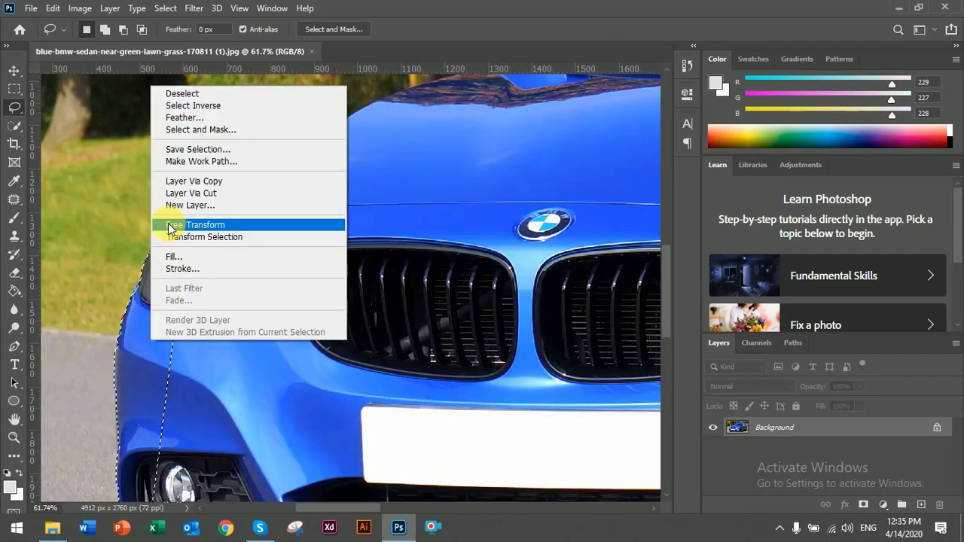
pyautogui.click(235, 349)
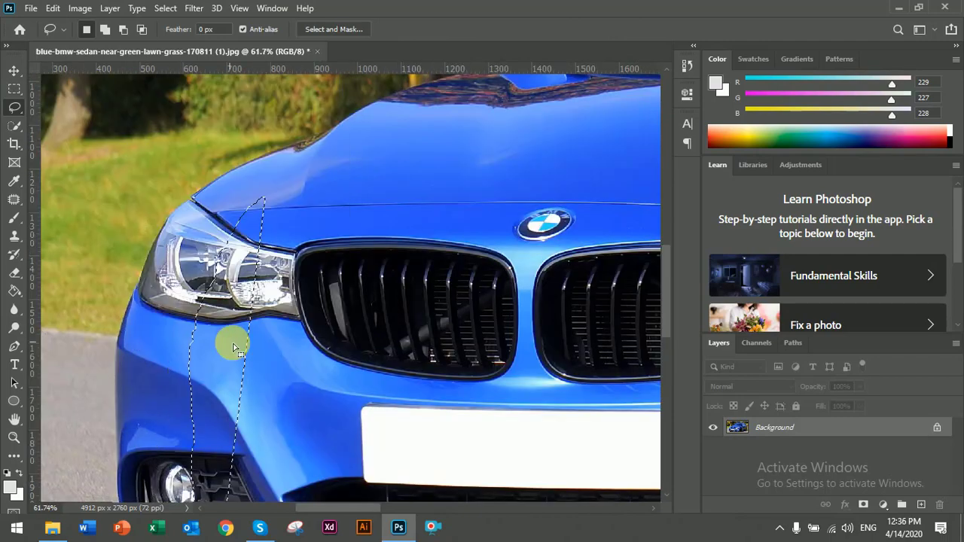
pyautogui.hotkey('ctrl', 'z')
pyautogui.hotkey('ctrl', 'd')
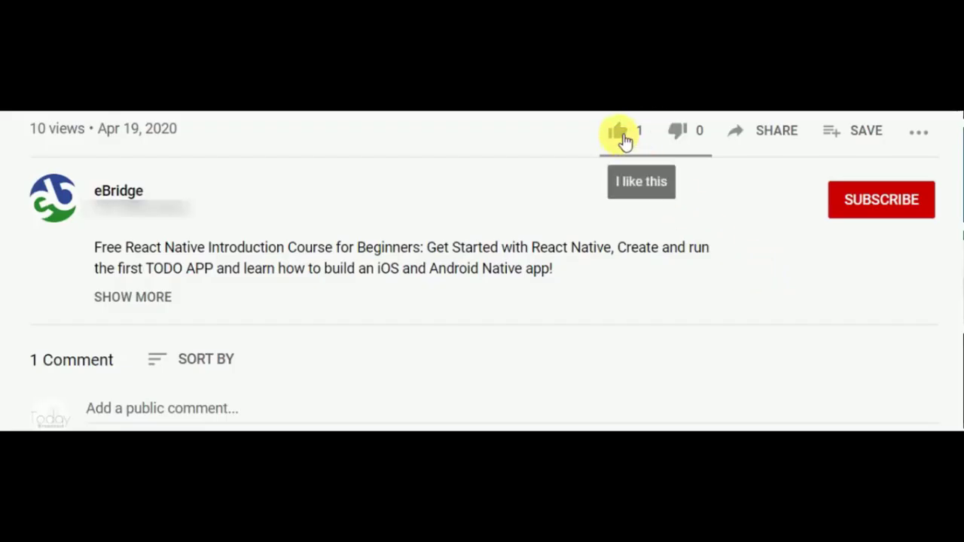
# Step: Like the eBridge video on YouTube, subscribe to its channel with all notifications and open the video's sharing options
pyautogui.click(620, 136)
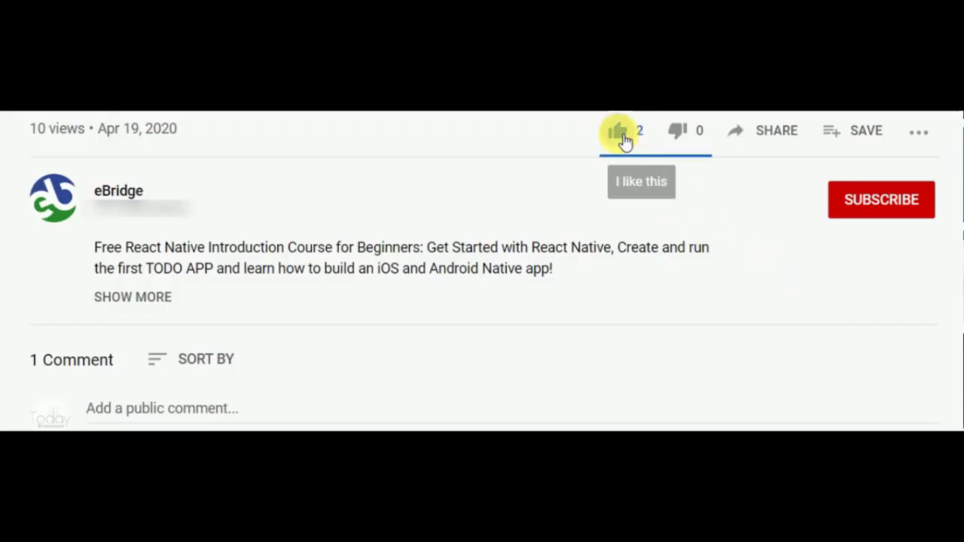
pyautogui.click(874, 202)
pyautogui.click(724, 181)
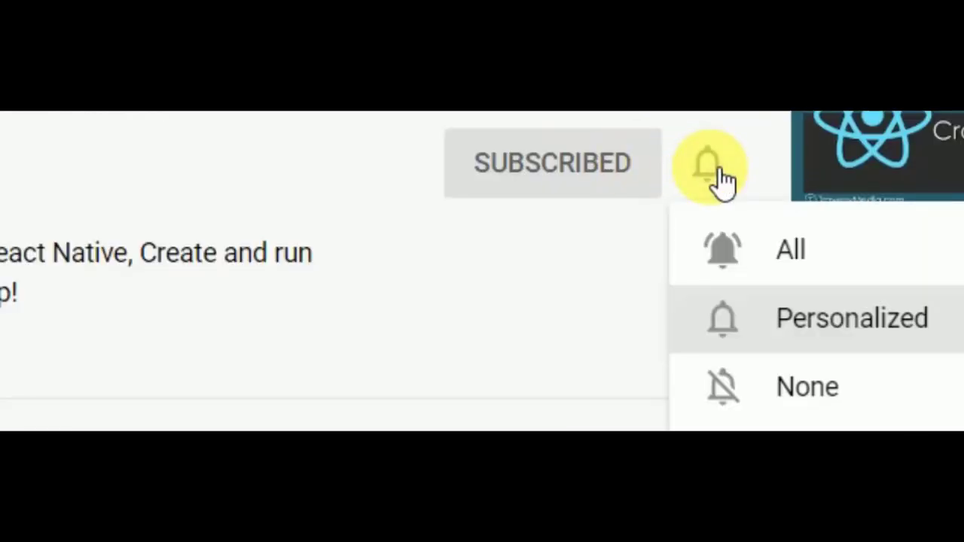
pyautogui.click(742, 250)
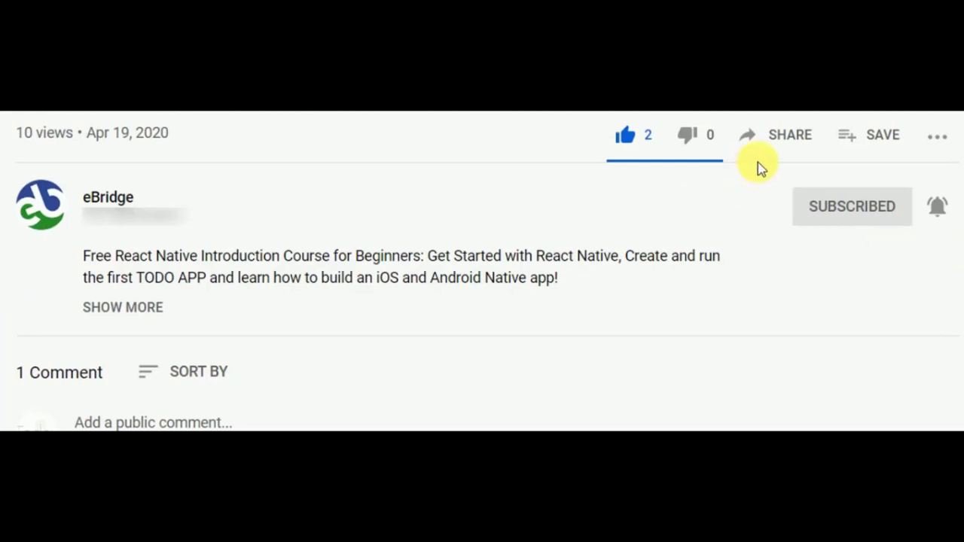
pyautogui.click(791, 134)
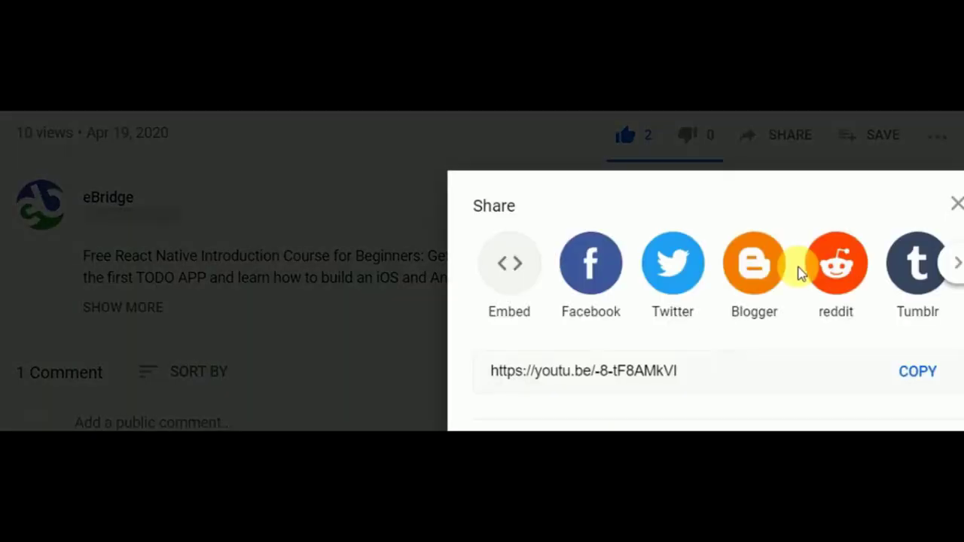